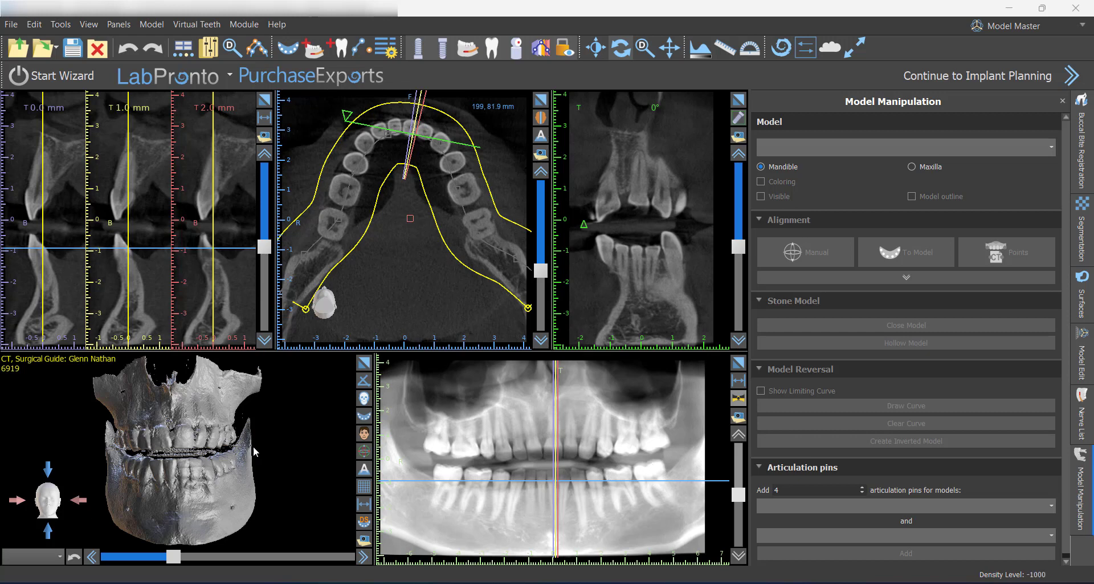
{"action": "left_click_drag", "start_coordinate": [257, 452], "coordinate": [333, 469]}
{"action": "left_click_drag", "start_coordinate": [124, 511], "coordinate": [251, 479]}
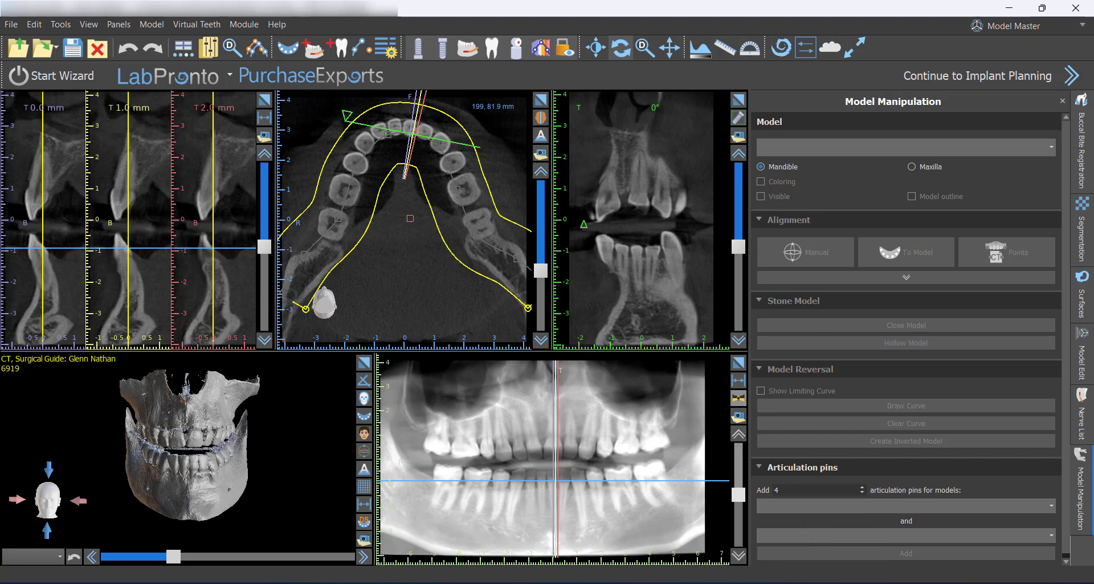
{"action": "key", "text": "alt+Tab"}
{"action": "mouse_move", "coordinate": [282, 470]}
{"action": "left_mouse_down"}
{"action": "mouse_move", "coordinate": [200, 485]}
{"action": "mouse_move", "coordinate": [319, 482]}
{"action": "mouse_move", "coordinate": [268, 465]}
{"action": "left_mouse_up"}
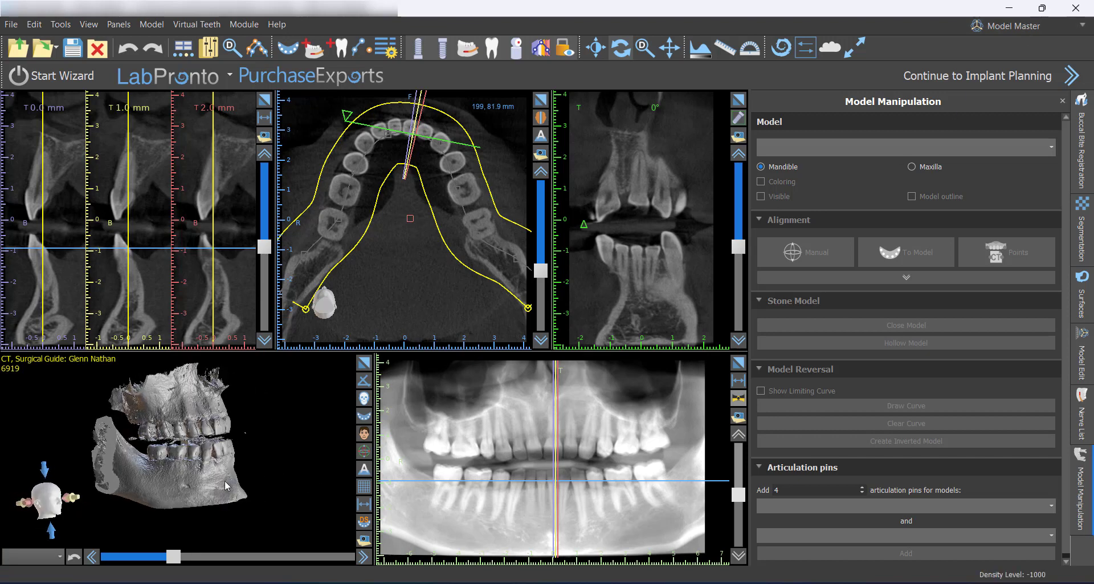
{"action": "left_click_drag", "start_coordinate": [201, 467], "coordinate": [238, 495]}
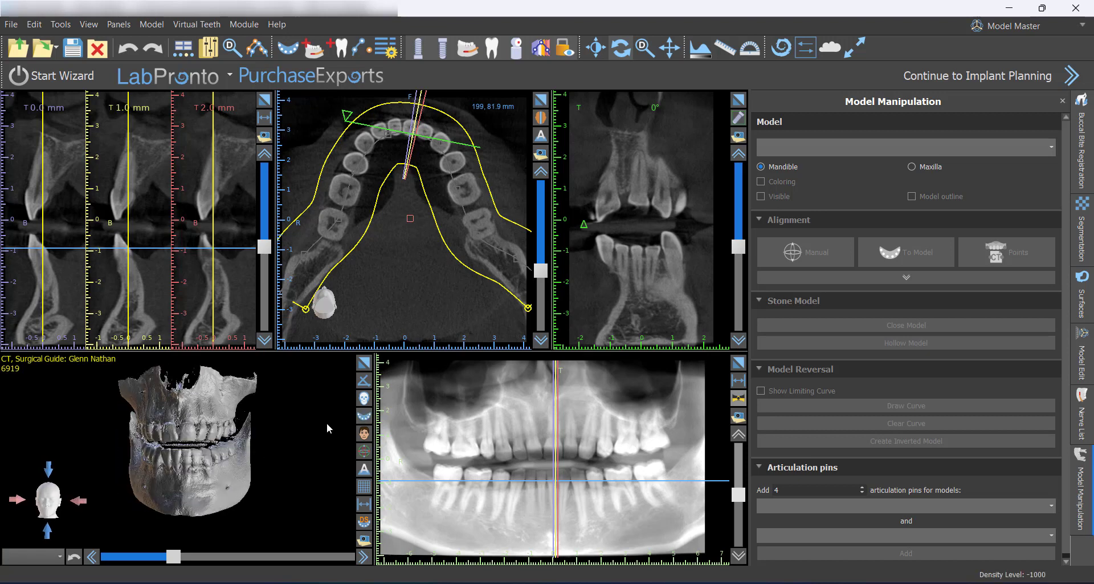
{"action": "left_click_drag", "start_coordinate": [327, 422], "coordinate": [300, 448]}
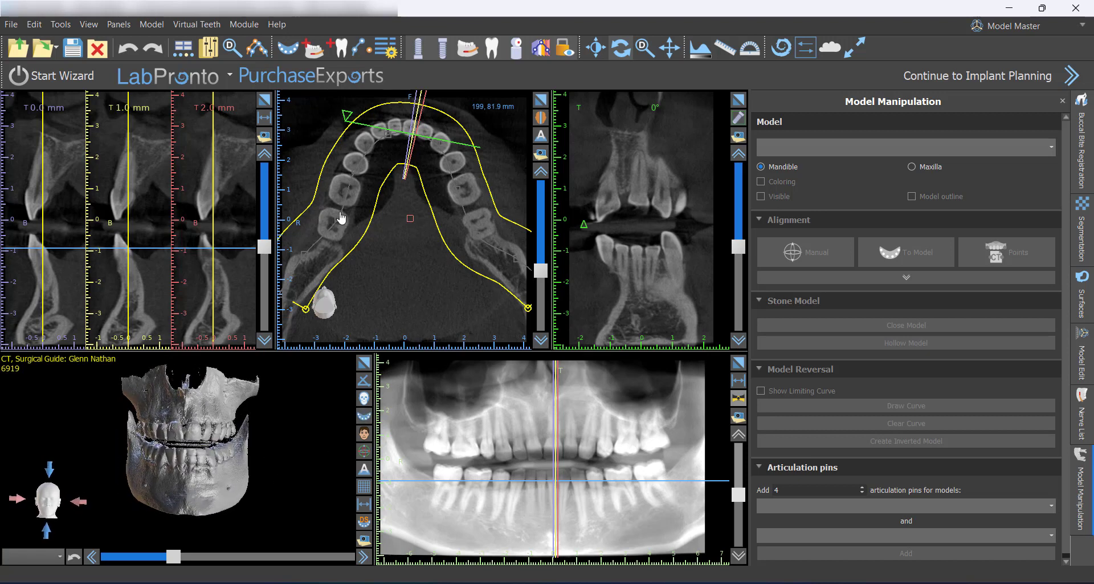
- Select the Model Master module and bring up the Segmentation tools
{"action": "left_click", "coordinate": [1018, 26]}
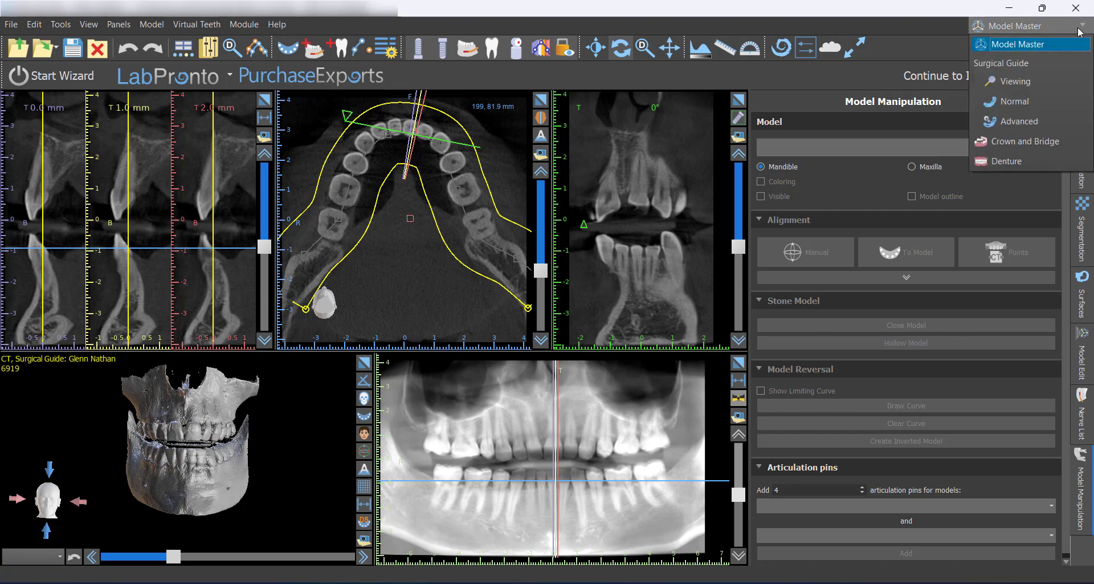
{"action": "left_click", "coordinate": [1034, 47]}
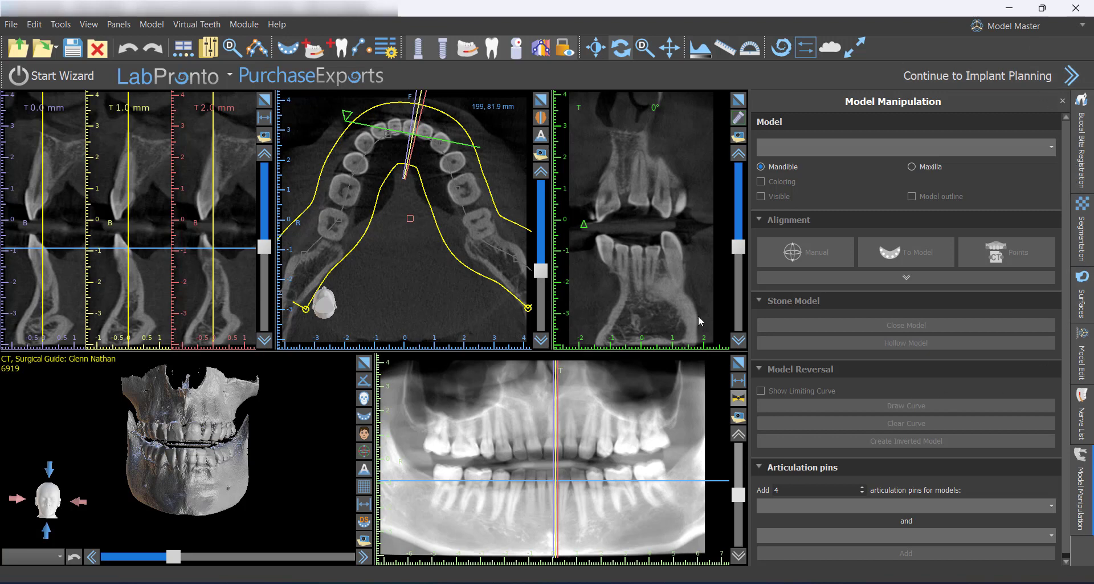
{"action": "left_click", "coordinate": [1081, 234]}
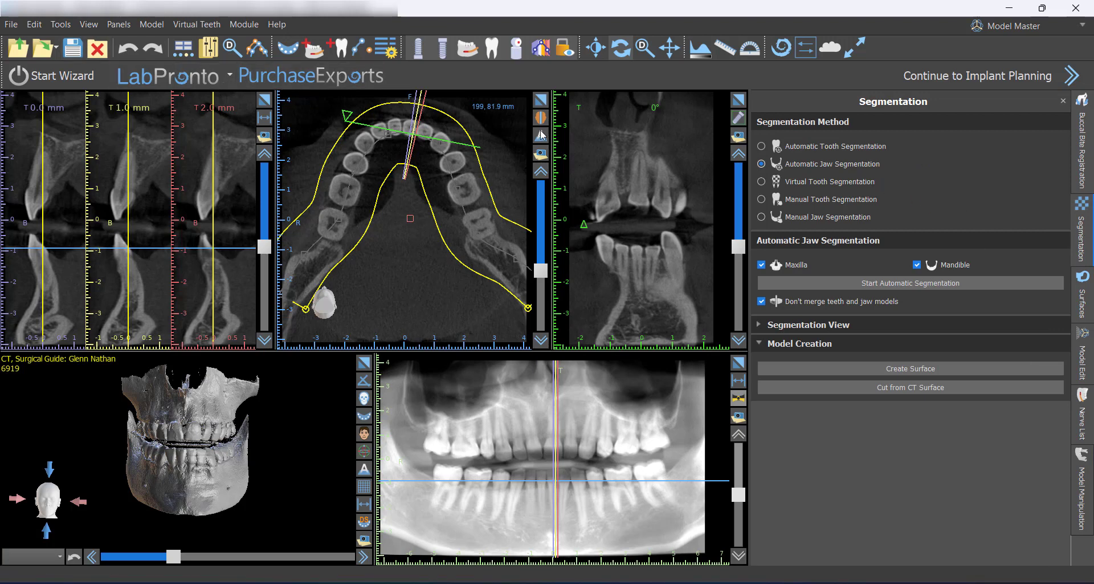
{"action": "left_click", "coordinate": [119, 24]}
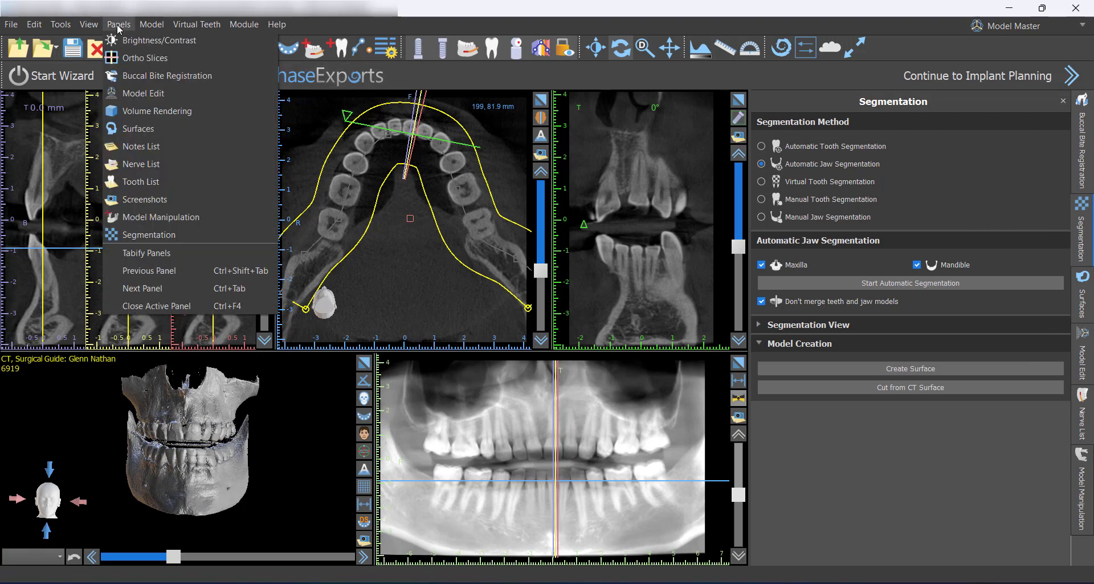
{"action": "left_click", "coordinate": [148, 234]}
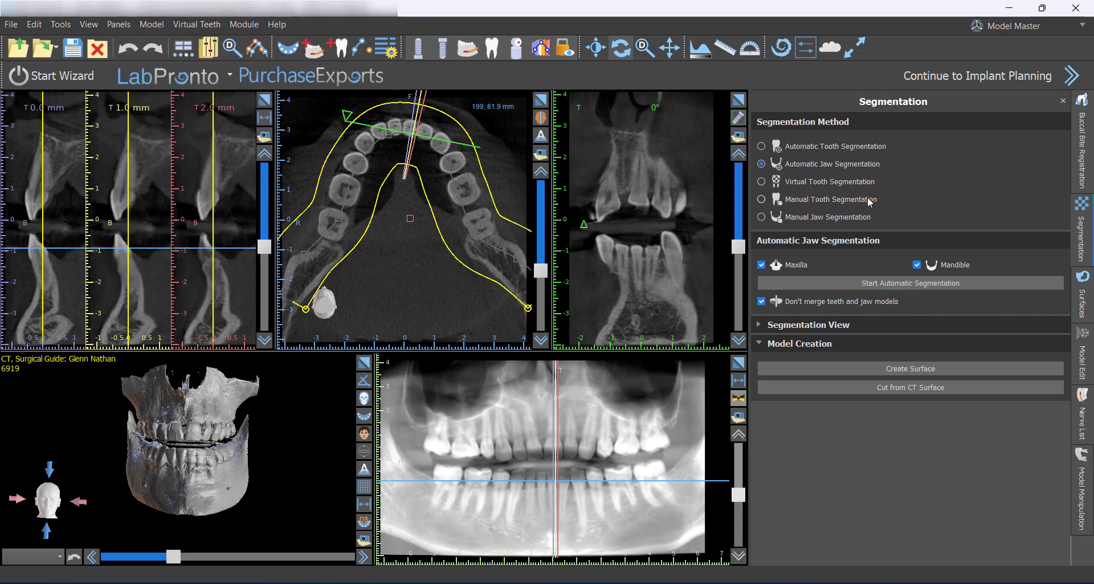
- Run Automatic Jaw Segmentation for both the maxilla and the mandible, with the teeth and jaw models kept unmerged
{"action": "left_click", "coordinate": [852, 293]}
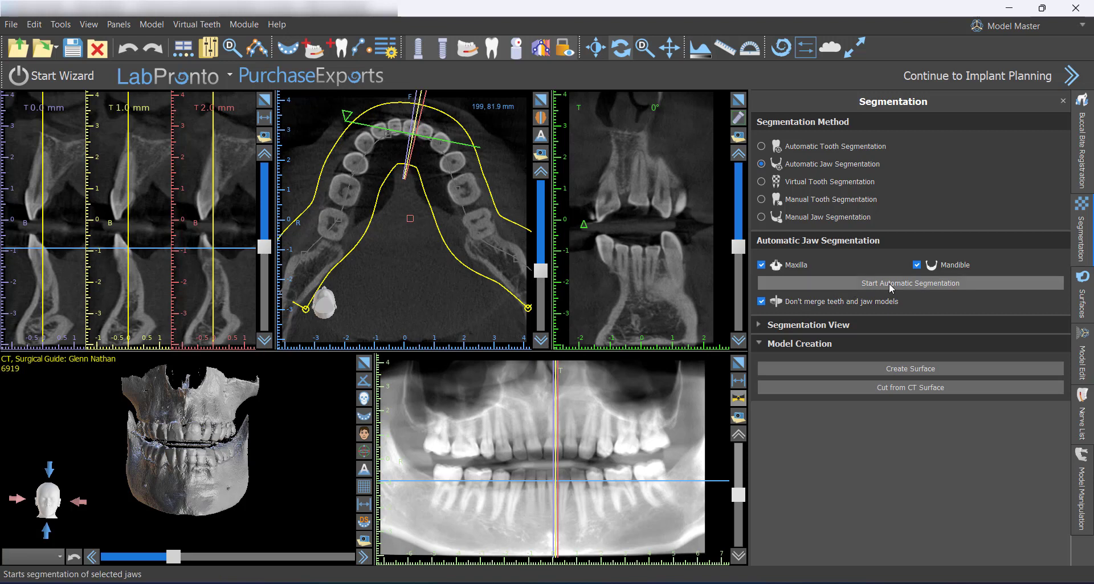
{"action": "left_click_drag", "start_coordinate": [221, 464], "coordinate": [196, 460]}
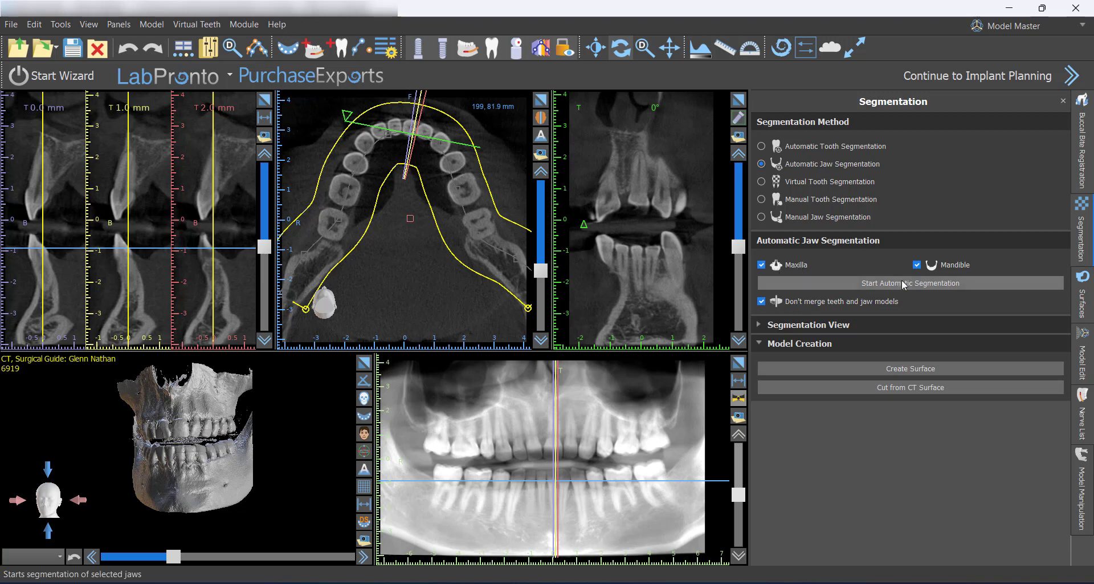
{"action": "left_click", "coordinate": [917, 264]}
{"action": "left_click", "coordinate": [917, 265]}
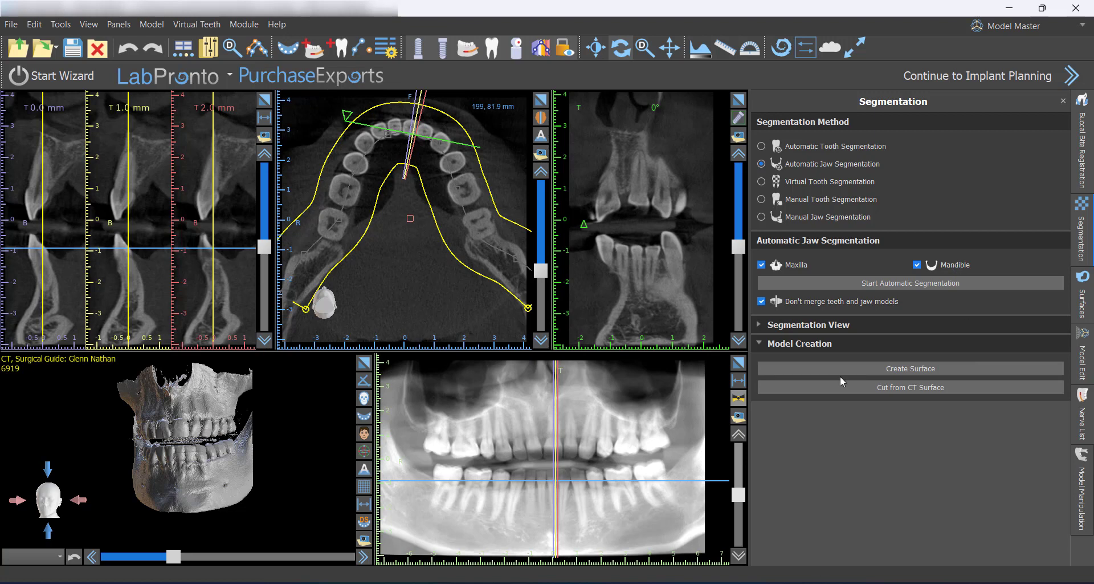
{"action": "left_click", "coordinate": [858, 283]}
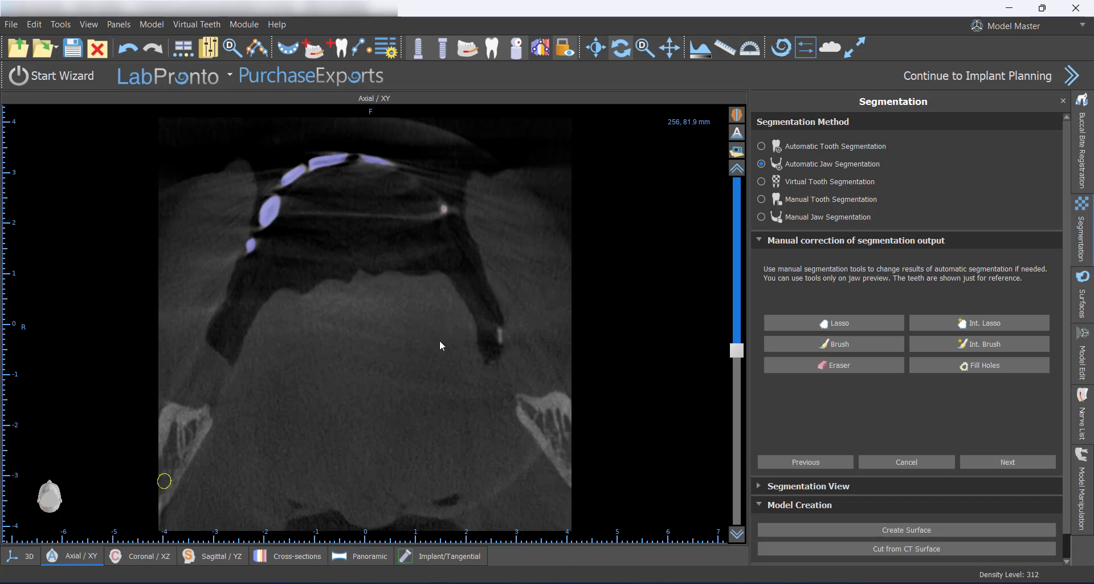
- Review the segmented upper teeth and surrounding jaw bone through the axial slices, from the crowns to the roots
{"action": "scroll", "coordinate": [439, 341], "scroll_direction": "up", "scroll_amount": 16}
{"action": "scroll", "coordinate": [416, 393], "scroll_direction": "up", "scroll_amount": 20}
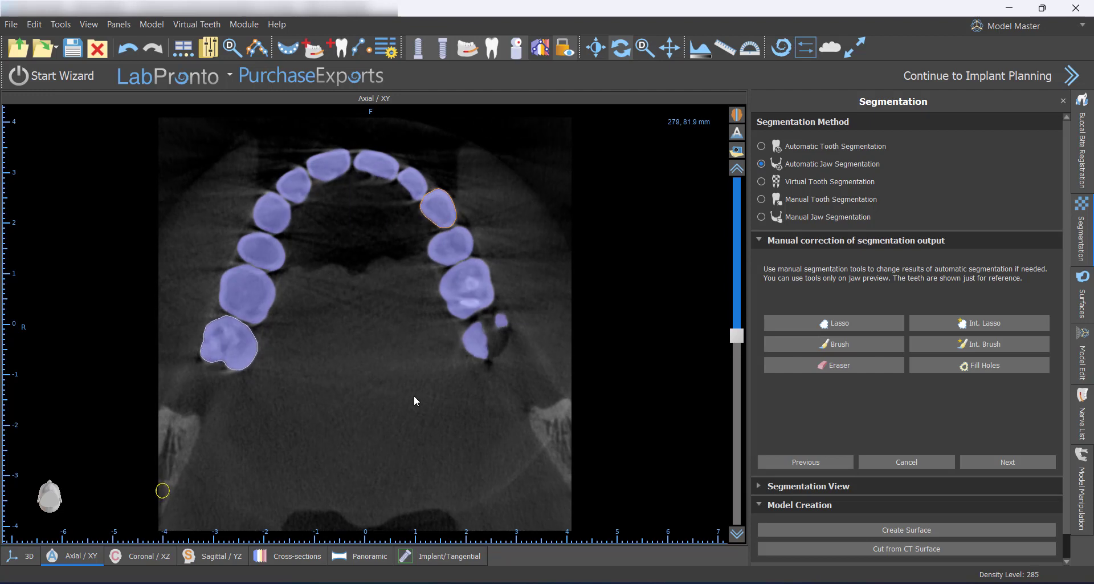
{"action": "scroll", "coordinate": [409, 406], "scroll_direction": "up", "scroll_amount": 20}
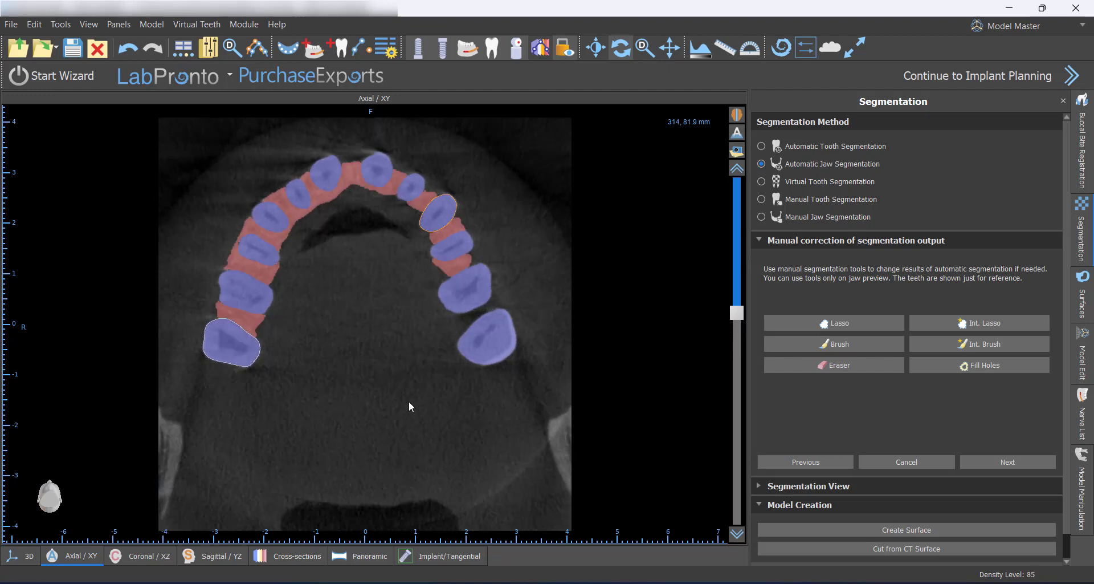
{"action": "scroll", "coordinate": [408, 406], "scroll_direction": "up", "scroll_amount": 1}
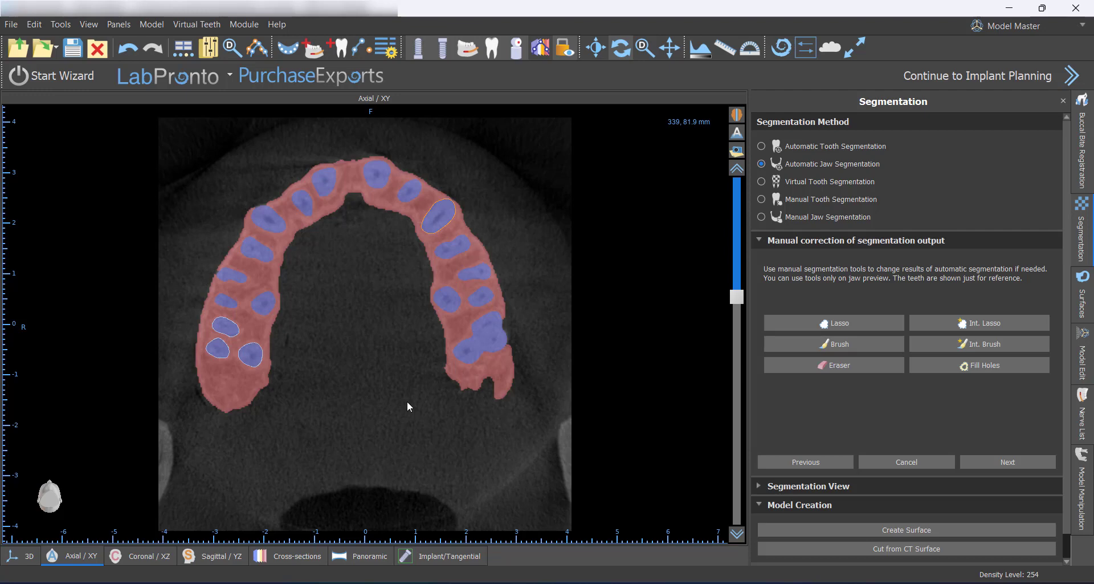
{"action": "scroll", "coordinate": [314, 325], "scroll_direction": "down", "scroll_amount": 13}
{"action": "scroll", "coordinate": [311, 344], "scroll_direction": "down", "scroll_amount": 7}
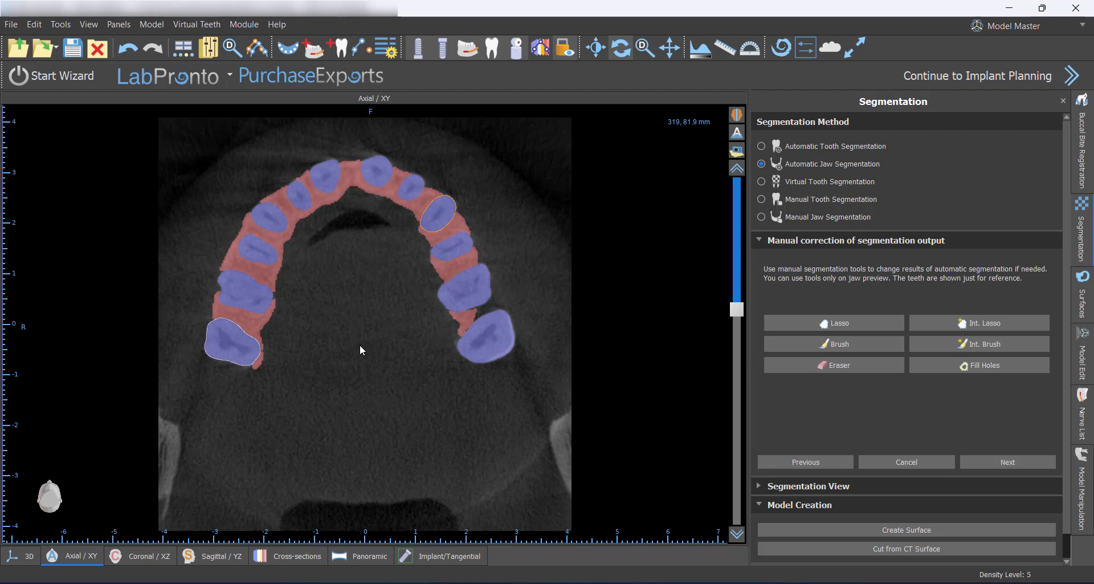
{"action": "right_click_drag", "start_coordinate": [374, 428], "coordinate": [378, 382]}
{"action": "scroll", "coordinate": [392, 392], "scroll_direction": "down", "scroll_amount": 1}
{"action": "middle_click_drag", "start_coordinate": [392, 392], "coordinate": [437, 440]}
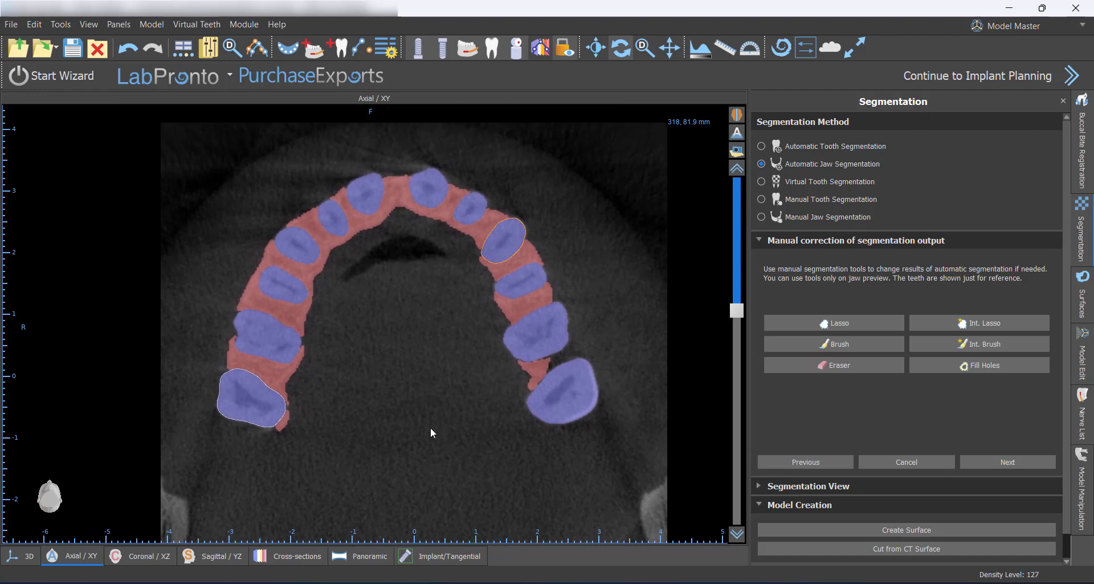
{"action": "right_click_drag", "start_coordinate": [430, 426], "coordinate": [427, 400]}
{"action": "middle_click_drag", "start_coordinate": [446, 398], "coordinate": [437, 375]}
{"action": "scroll", "coordinate": [443, 405], "scroll_direction": "up", "scroll_amount": 1}
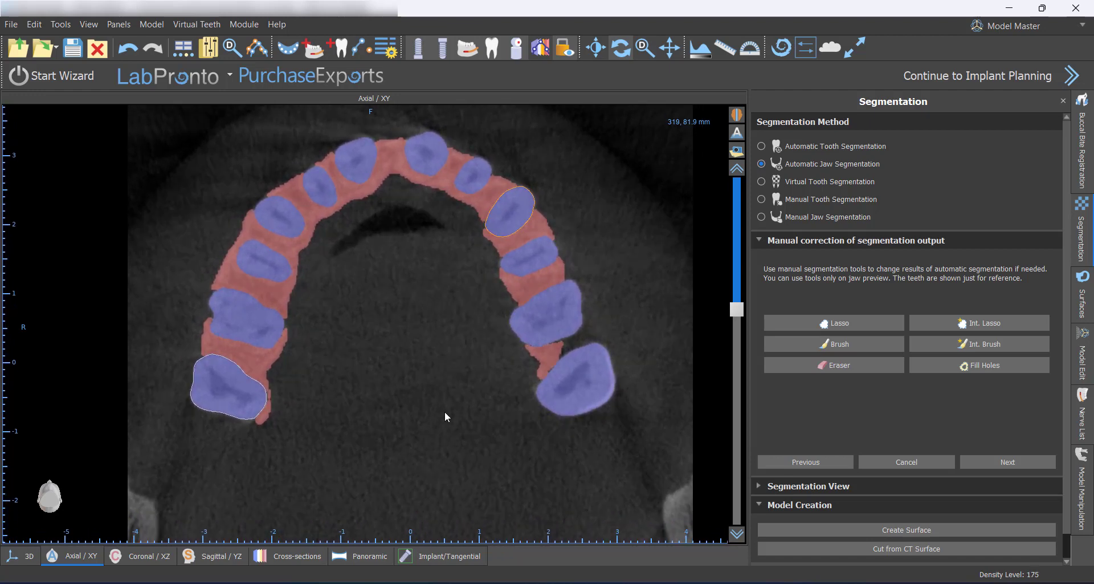
{"action": "right_click_drag", "start_coordinate": [445, 411], "coordinate": [436, 396]}
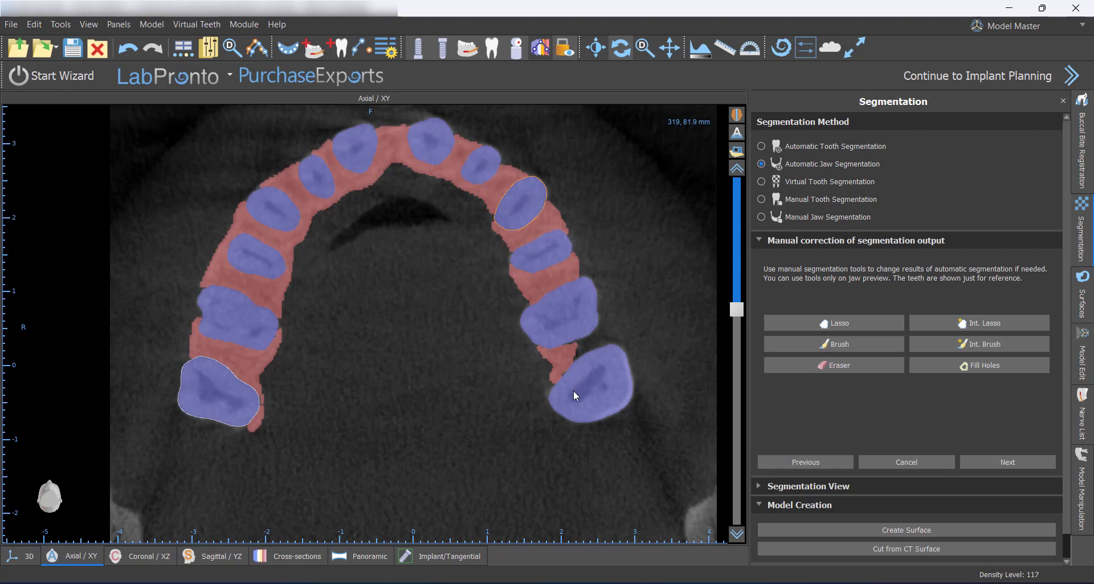
{"action": "scroll", "coordinate": [448, 401], "scroll_direction": "up", "scroll_amount": 8}
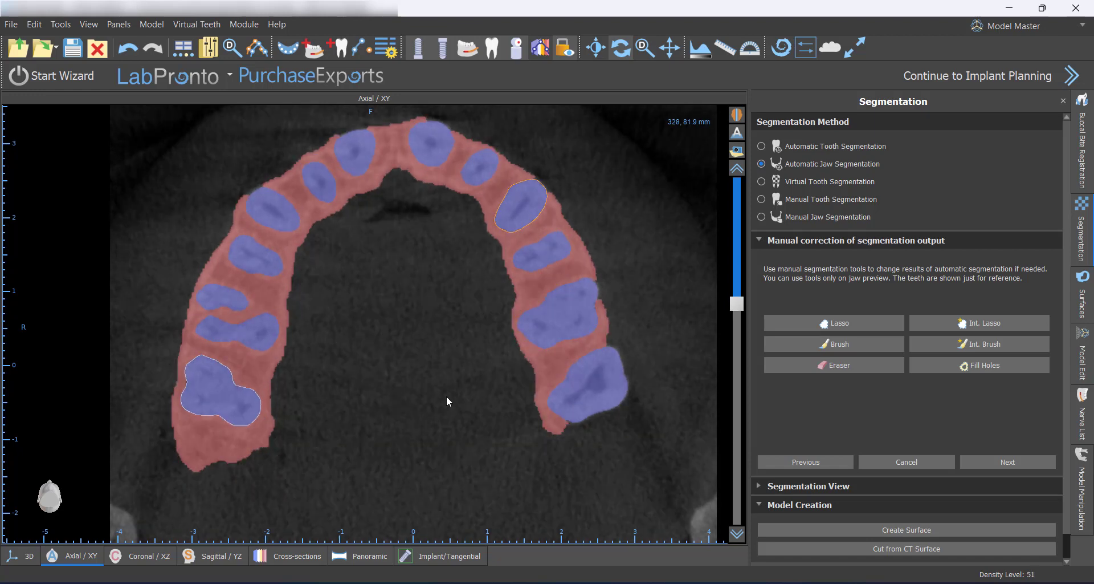
{"action": "scroll", "coordinate": [446, 395], "scroll_direction": "down", "scroll_amount": 20}
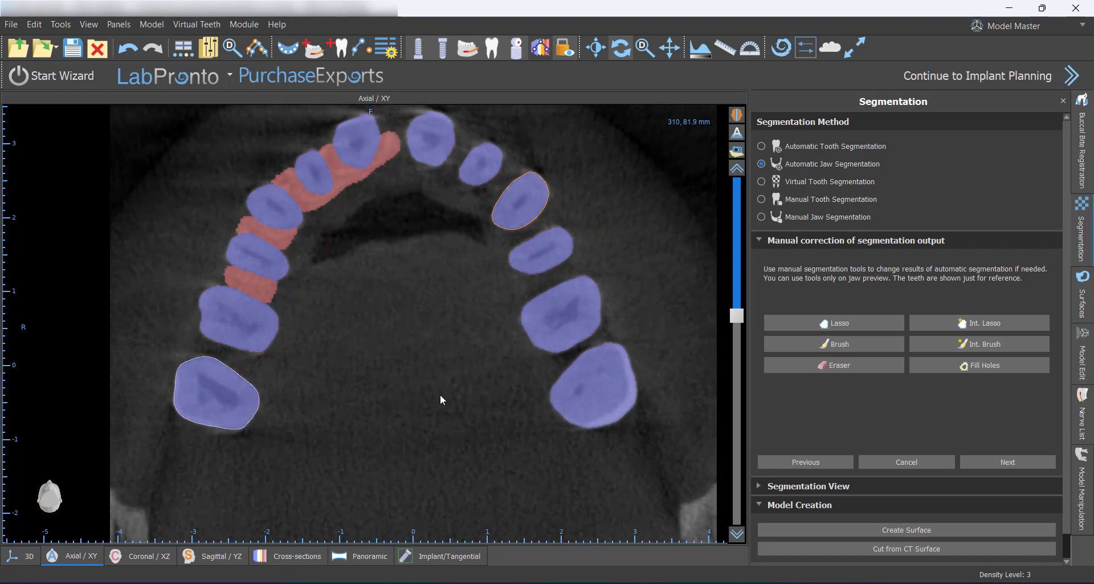
{"action": "scroll", "coordinate": [440, 393], "scroll_direction": "up", "scroll_amount": 16}
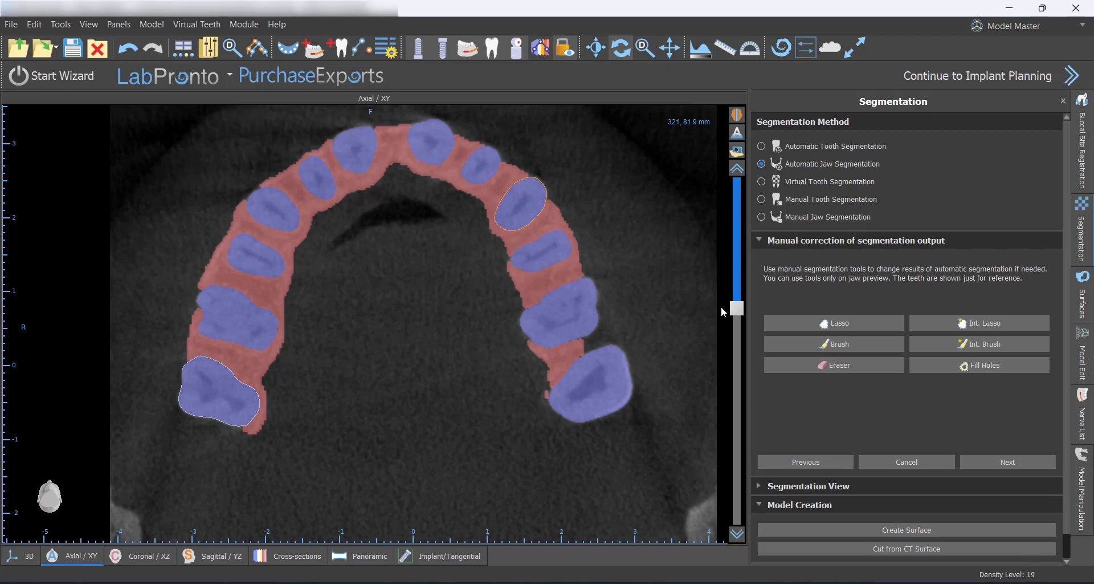
- Check the maxilla segmentation in the axial slices at the level of the sinuses and back down to the teeth
{"action": "left_click_drag", "start_coordinate": [738, 310], "coordinate": [736, 251]}
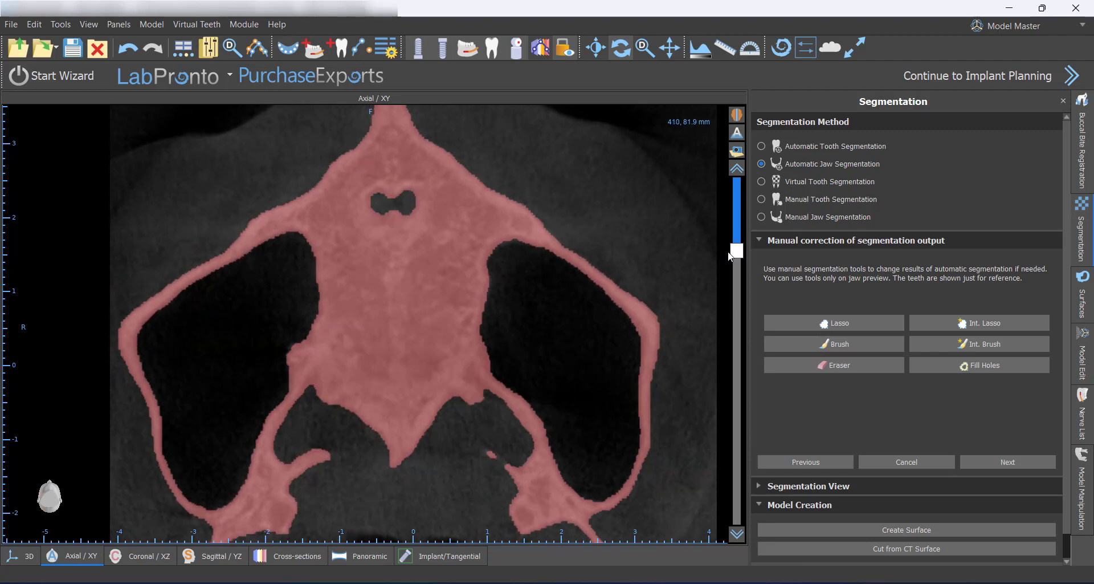
{"action": "middle_click_drag", "start_coordinate": [473, 371], "coordinate": [484, 327]}
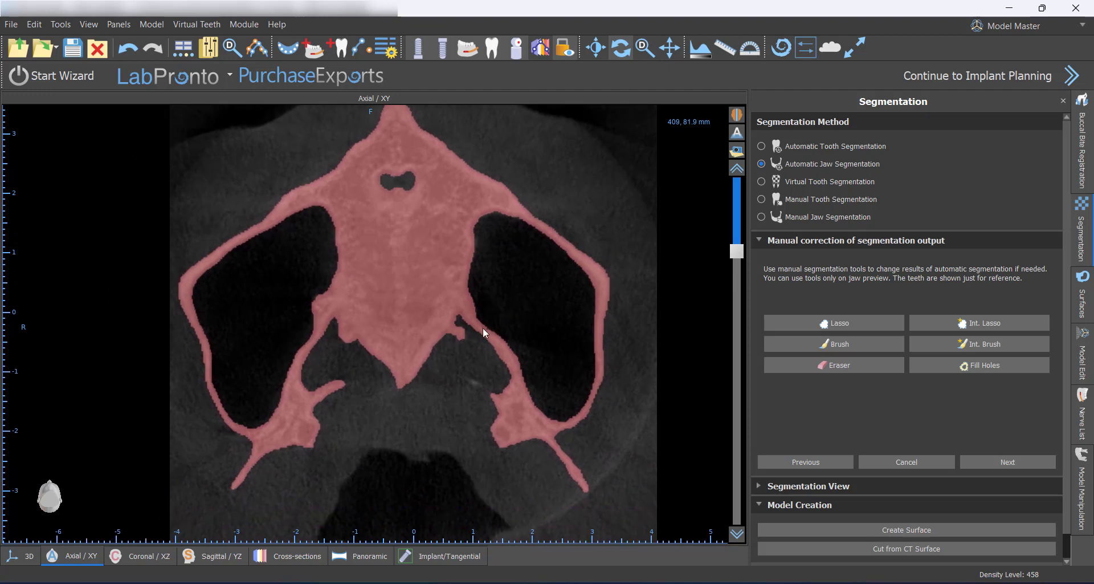
{"action": "scroll", "coordinate": [536, 351], "scroll_direction": "down", "scroll_amount": 2}
{"action": "scroll", "coordinate": [585, 341], "scroll_direction": "down", "scroll_amount": 6}
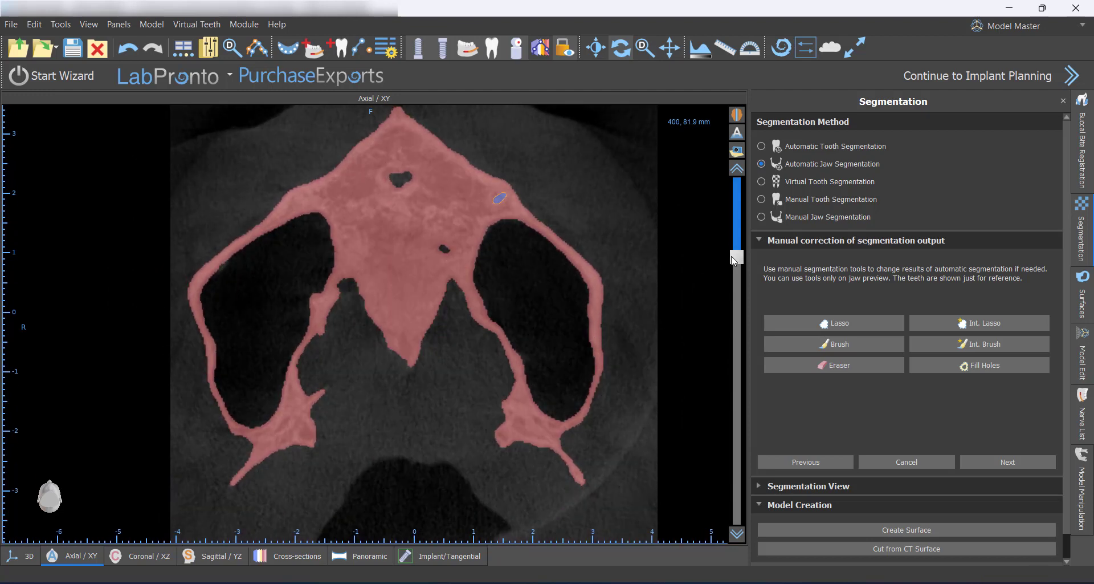
{"action": "left_click_drag", "start_coordinate": [739, 261], "coordinate": [744, 306]}
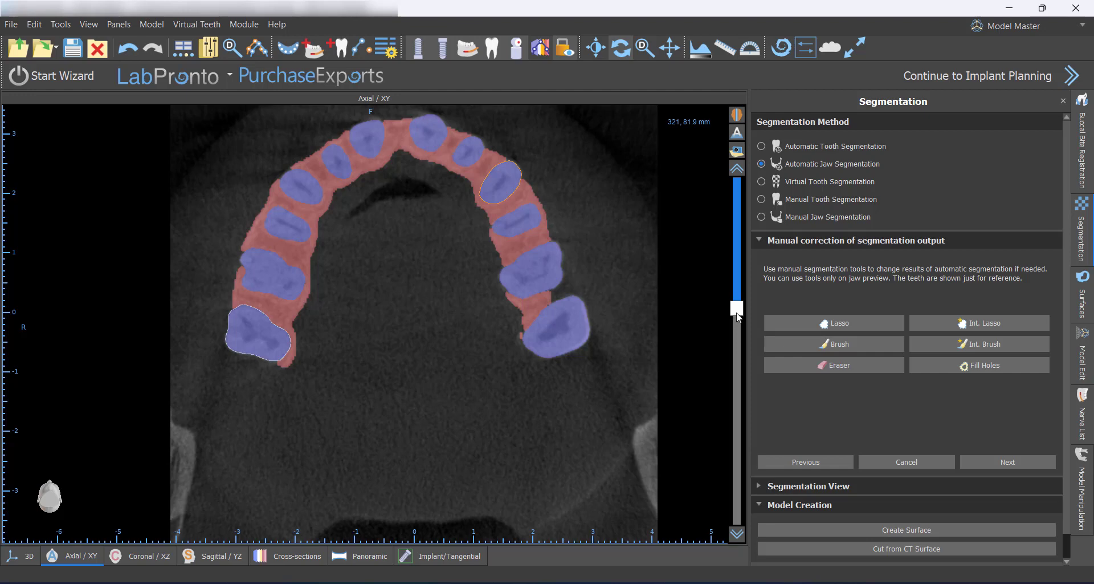
{"action": "left_click_drag", "start_coordinate": [734, 314], "coordinate": [737, 344]}
- In a coronal slice, paint the missing part of the nasal septum into the maxilla segmentation using the Brush with width 4
{"action": "left_click", "coordinate": [154, 557]}
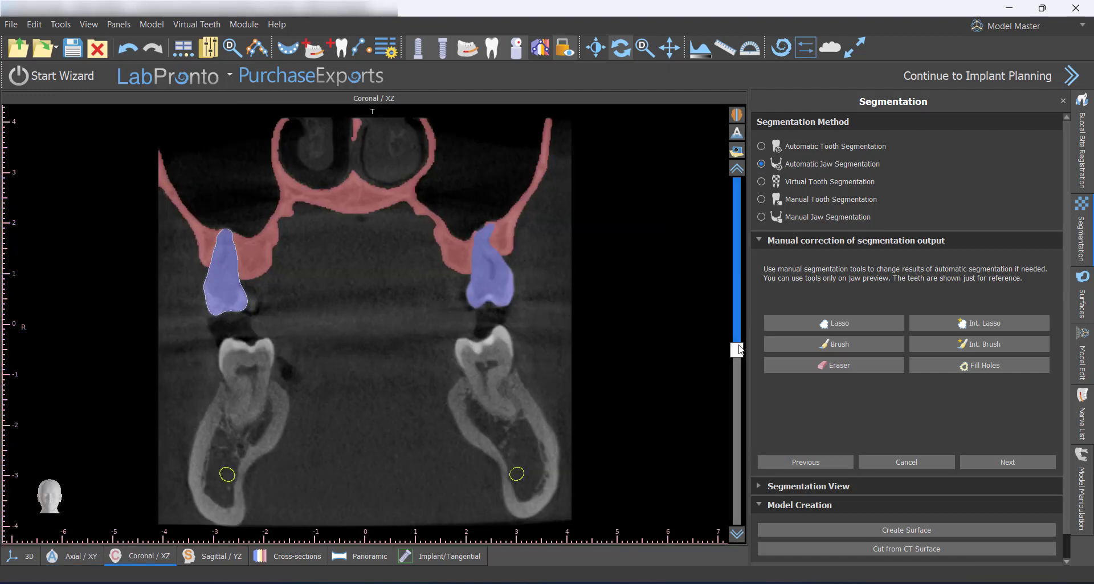
{"action": "middle_click_drag", "start_coordinate": [528, 327], "coordinate": [606, 415]}
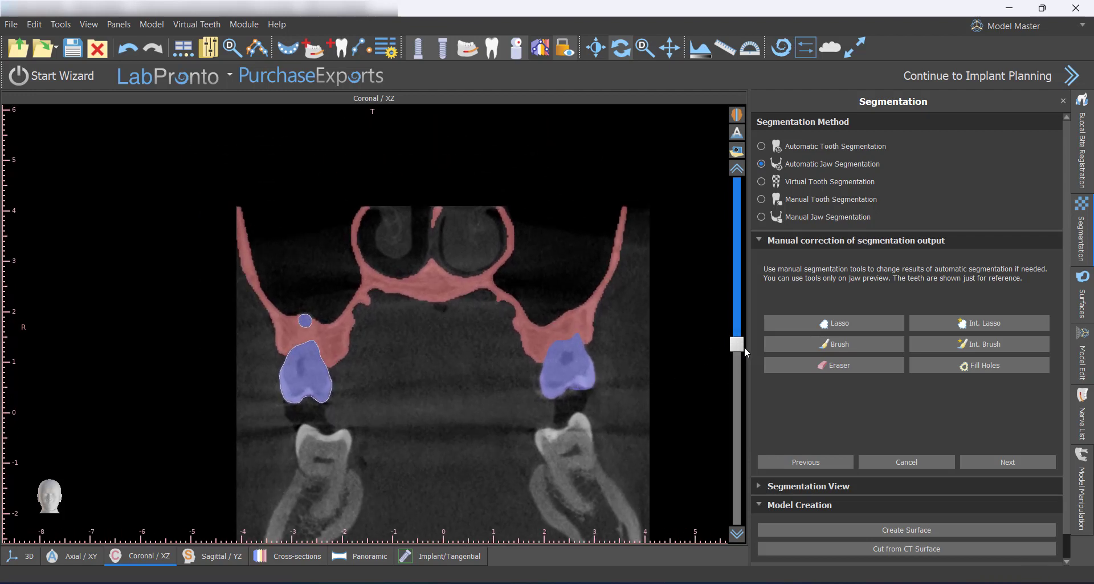
{"action": "mouse_move", "coordinate": [740, 348]}
{"action": "left_mouse_down"}
{"action": "mouse_move", "coordinate": [741, 241]}
{"action": "mouse_move", "coordinate": [734, 333]}
{"action": "left_mouse_up"}
{"action": "scroll", "coordinate": [498, 358], "scroll_direction": "up", "scroll_amount": 3}
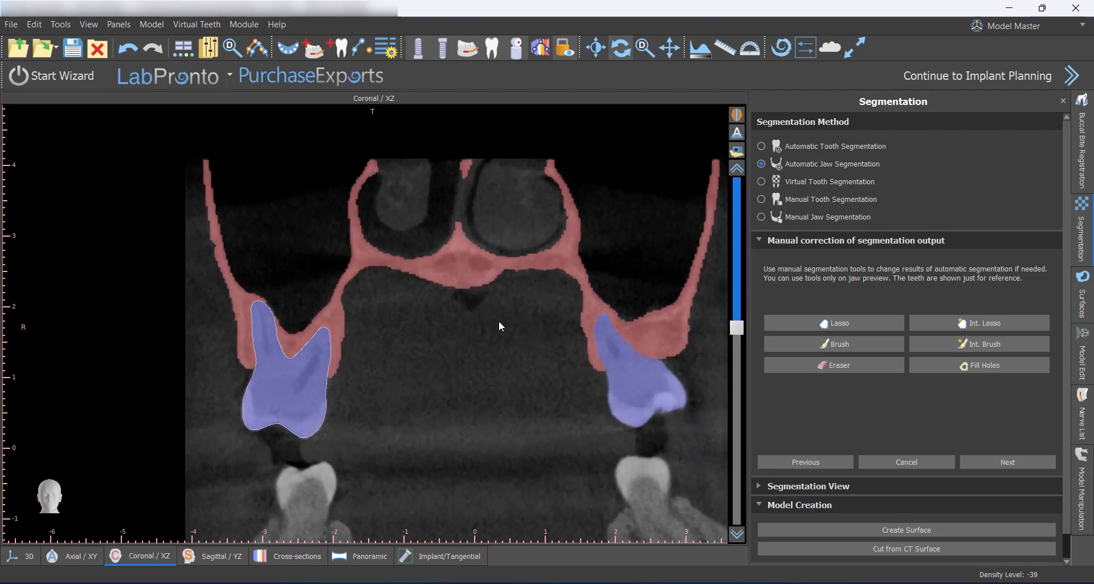
{"action": "scroll", "coordinate": [464, 309], "scroll_direction": "up", "scroll_amount": 4}
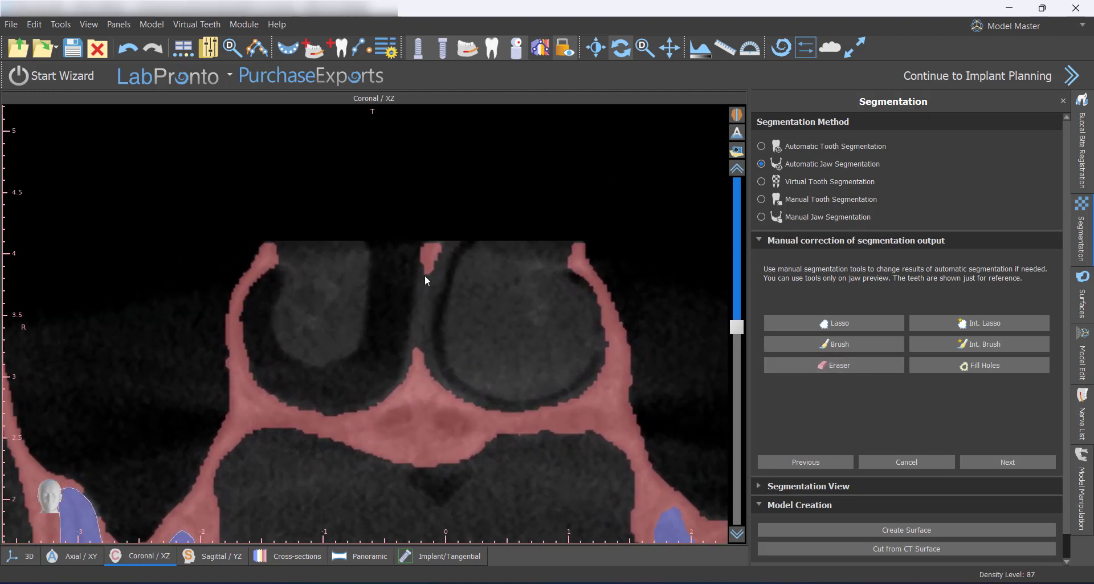
{"action": "left_click", "coordinate": [844, 349]}
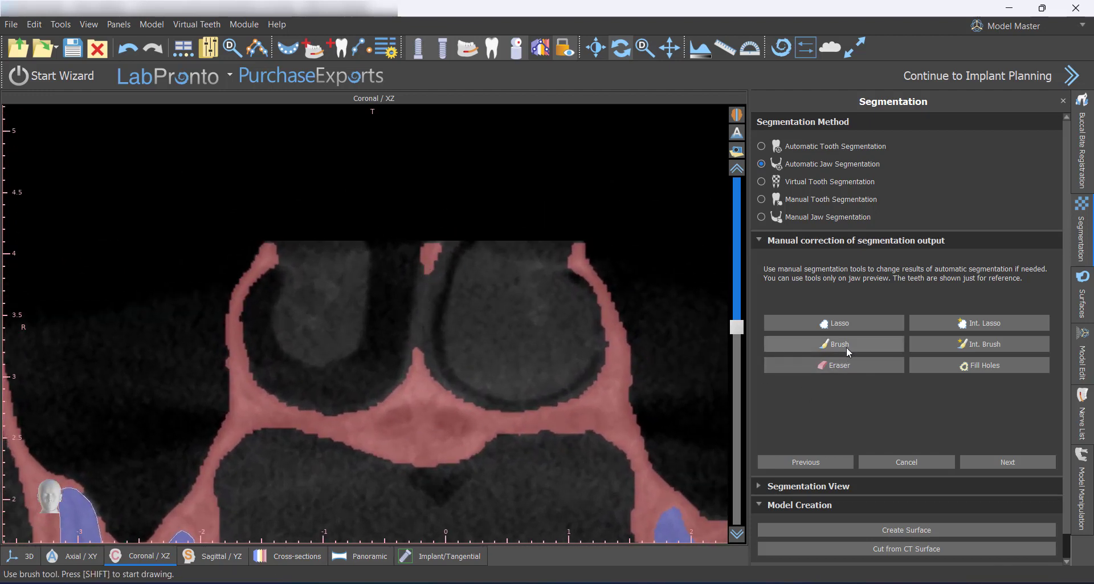
{"action": "left_click", "coordinate": [850, 345]}
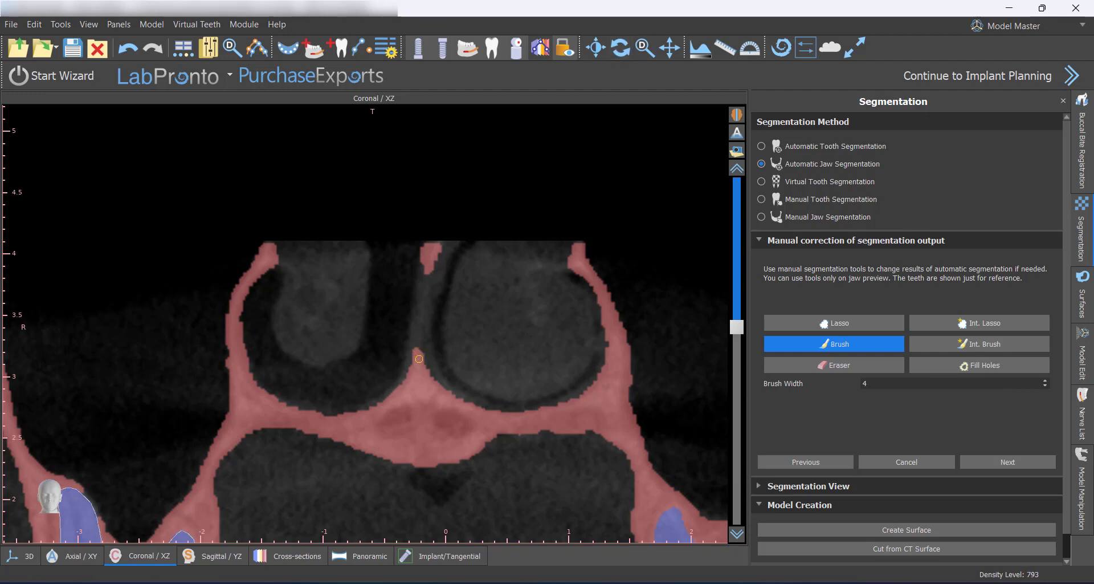
{"action": "left_click_drag", "start_coordinate": [419, 358], "coordinate": [426, 269]}
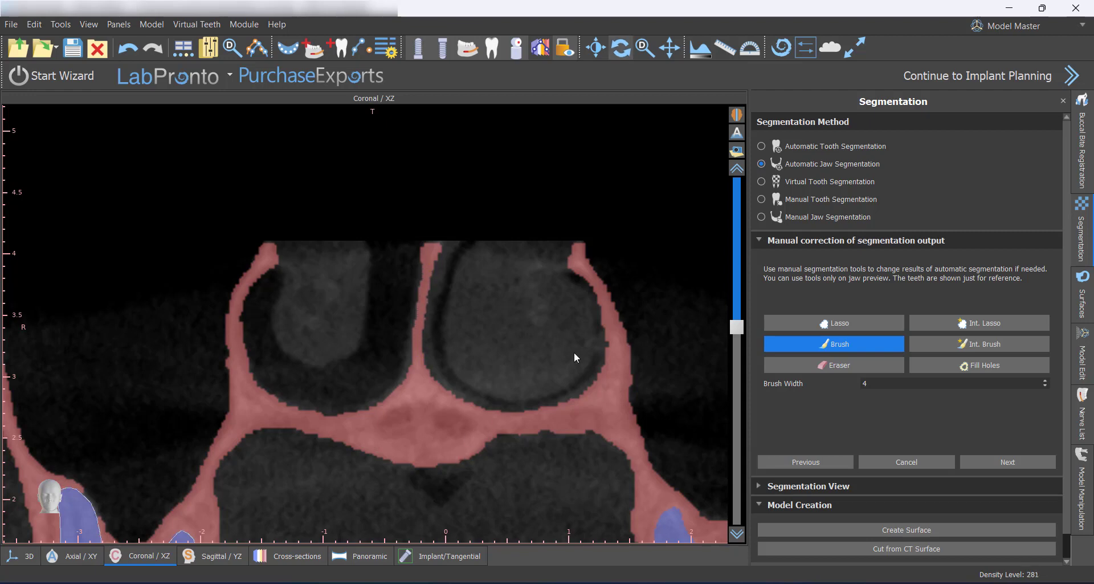
- Try adding a large lassoed region across the nasal cavity to the maxilla segmentation in the coronal slice, and undo it
{"action": "left_click", "coordinate": [853, 323]}
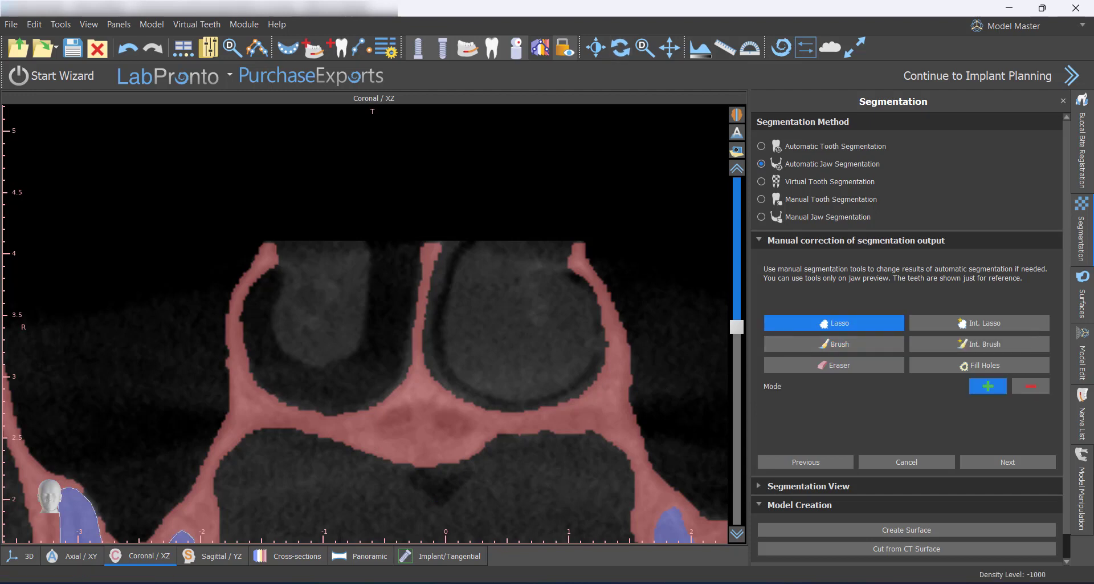
{"action": "mouse_move", "coordinate": [669, 297]}
{"action": "left_mouse_down"}
{"action": "mouse_move", "coordinate": [490, 254]}
{"action": "mouse_move", "coordinate": [439, 417]}
{"action": "mouse_move", "coordinate": [632, 465]}
{"action": "mouse_move", "coordinate": [699, 426]}
{"action": "left_mouse_up"}
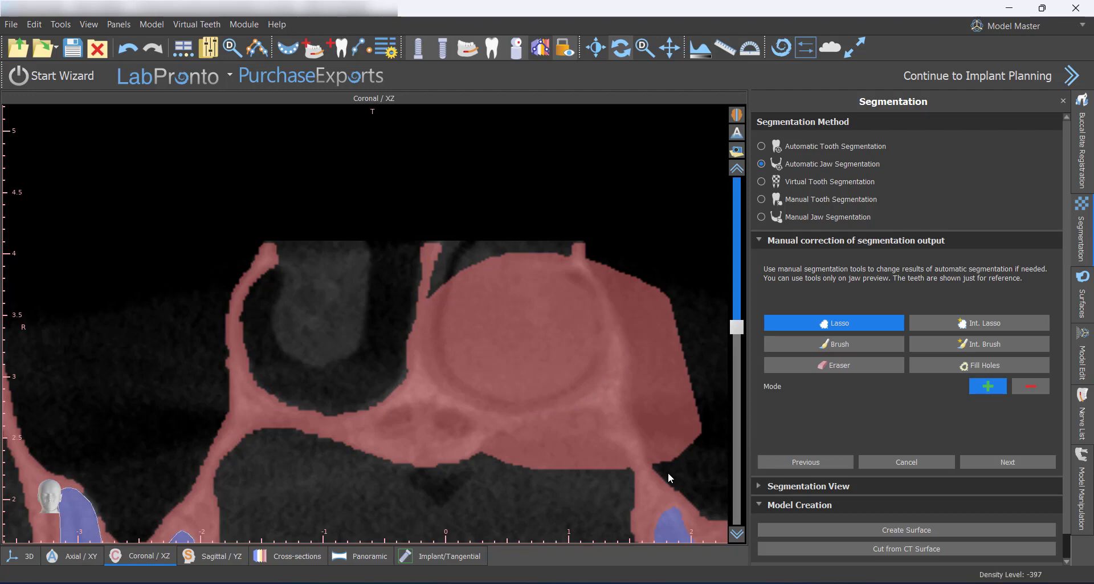
{"action": "key", "text": "ctrl+z"}
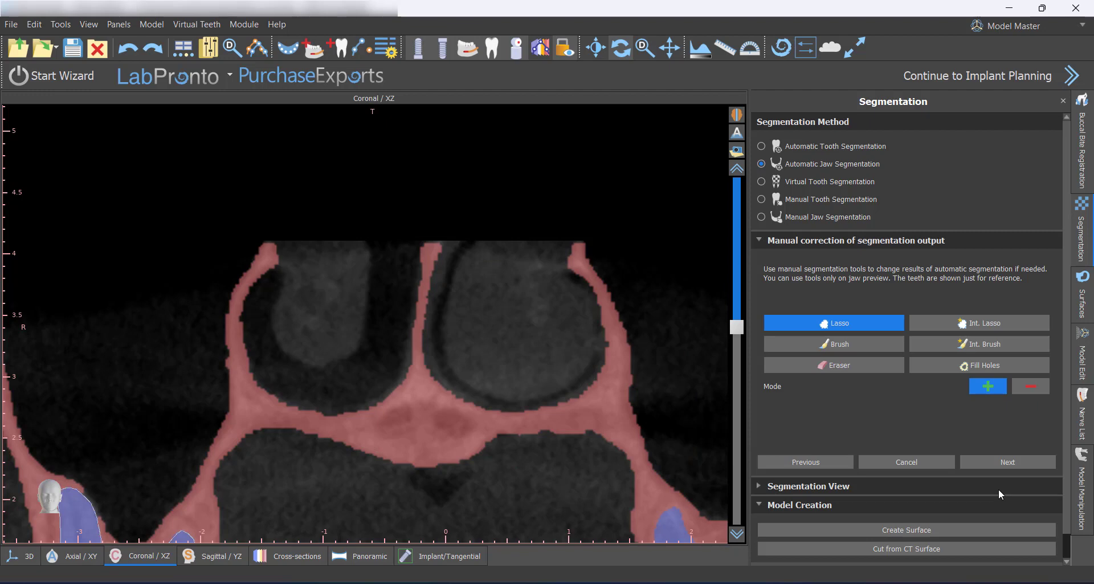
- Check the maxilla in neighbouring coronal slices, finish its manual correction, and create the maxilla surface before continuing to the mandible
{"action": "scroll", "coordinate": [519, 375], "scroll_direction": "down", "scroll_amount": 2}
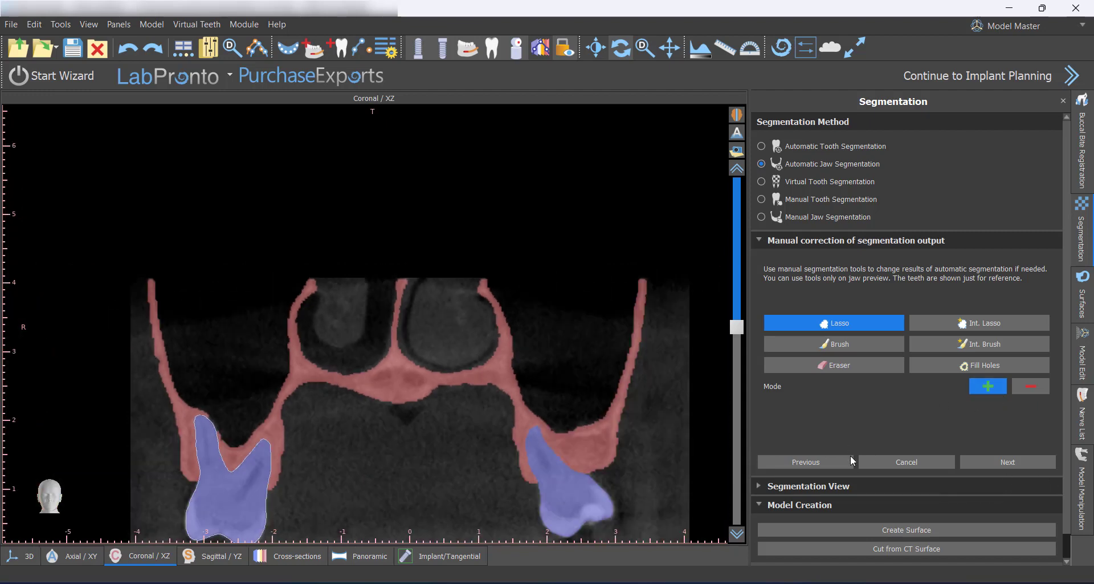
{"action": "scroll", "coordinate": [490, 433], "scroll_direction": "down", "scroll_amount": 2}
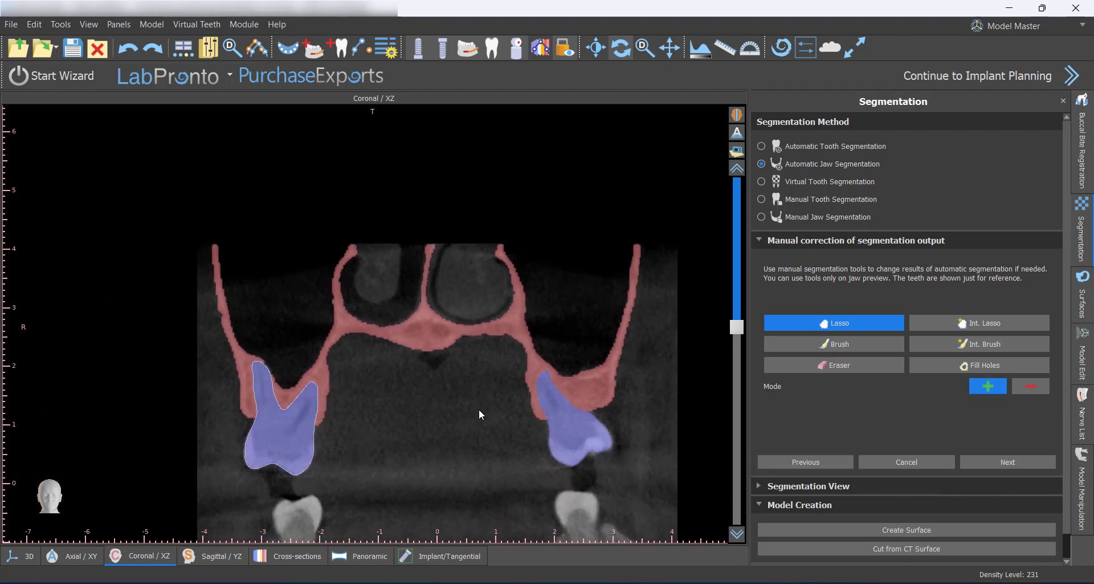
{"action": "scroll", "coordinate": [482, 410], "scroll_direction": "up", "scroll_amount": 5}
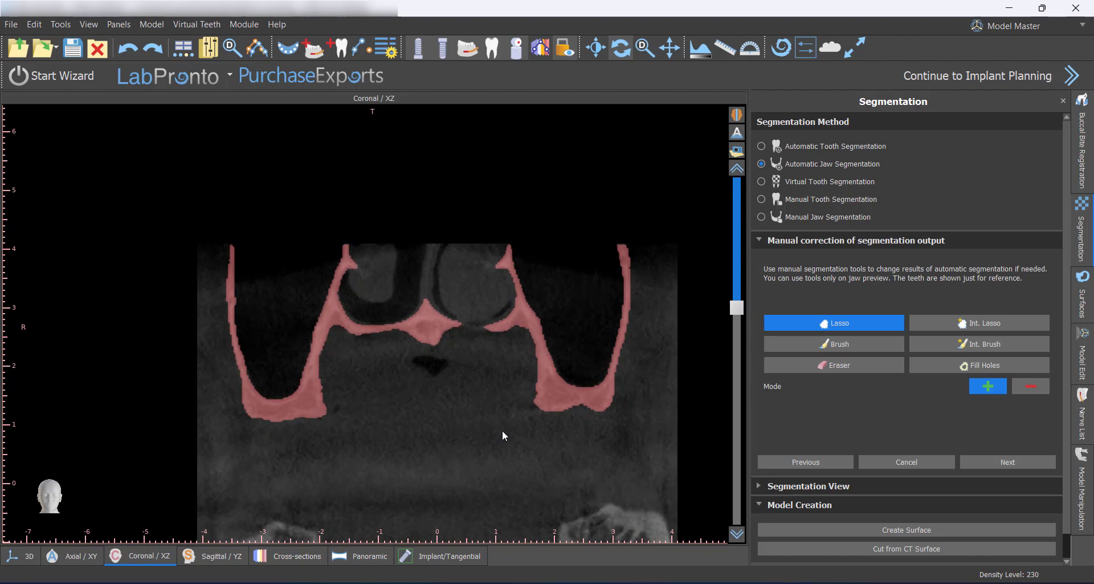
{"action": "scroll", "coordinate": [502, 430], "scroll_direction": "up", "scroll_amount": 3}
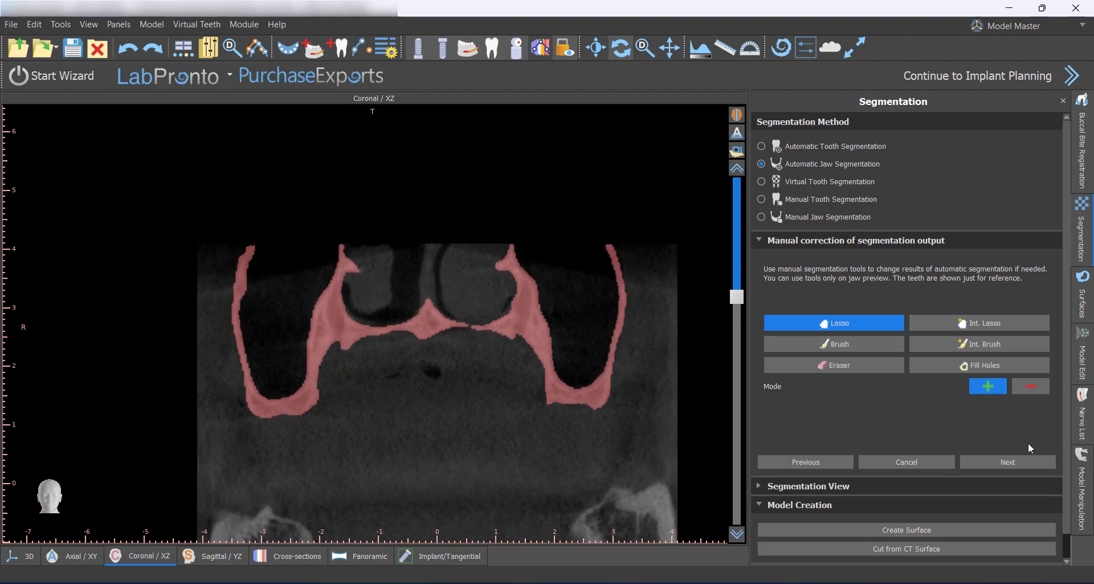
{"action": "left_click", "coordinate": [1007, 463]}
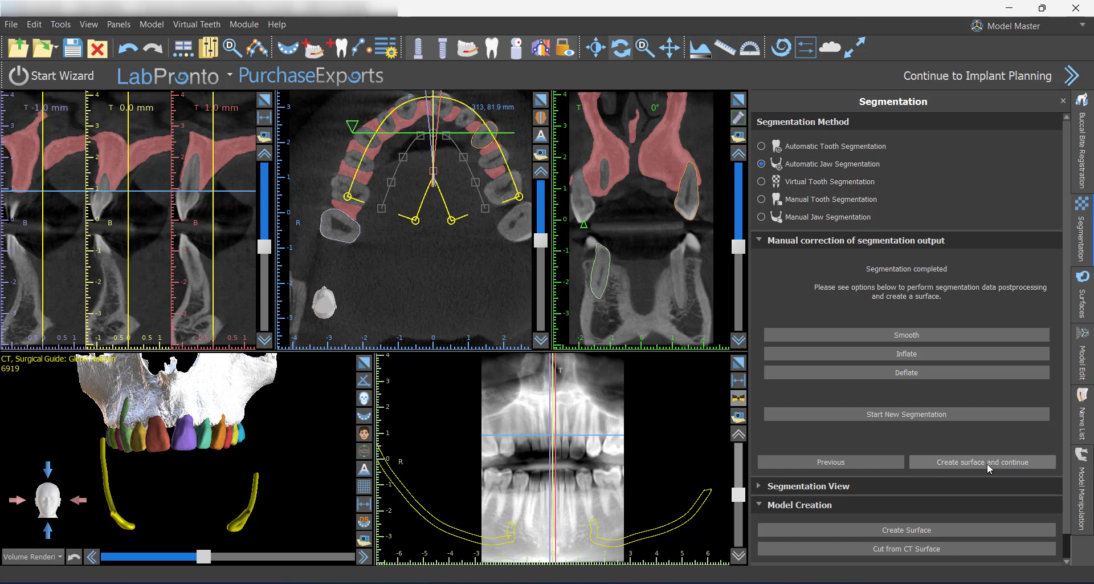
{"action": "left_click", "coordinate": [987, 463]}
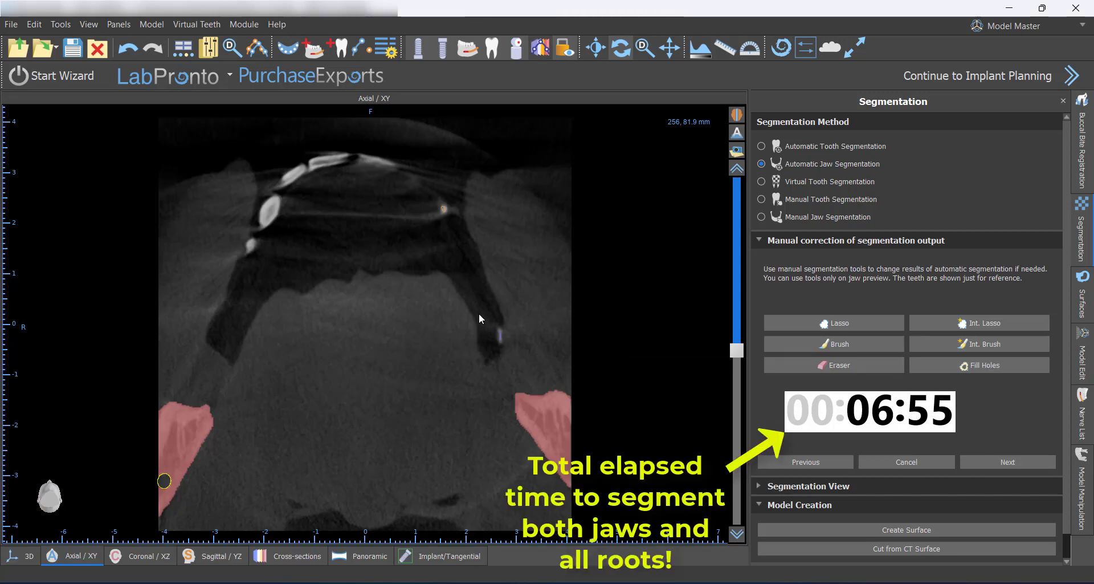
- Examine the mandible segmentation and the marked nerve canals through the lower axial slices
{"action": "right_click_drag", "start_coordinate": [479, 314], "coordinate": [477, 342]}
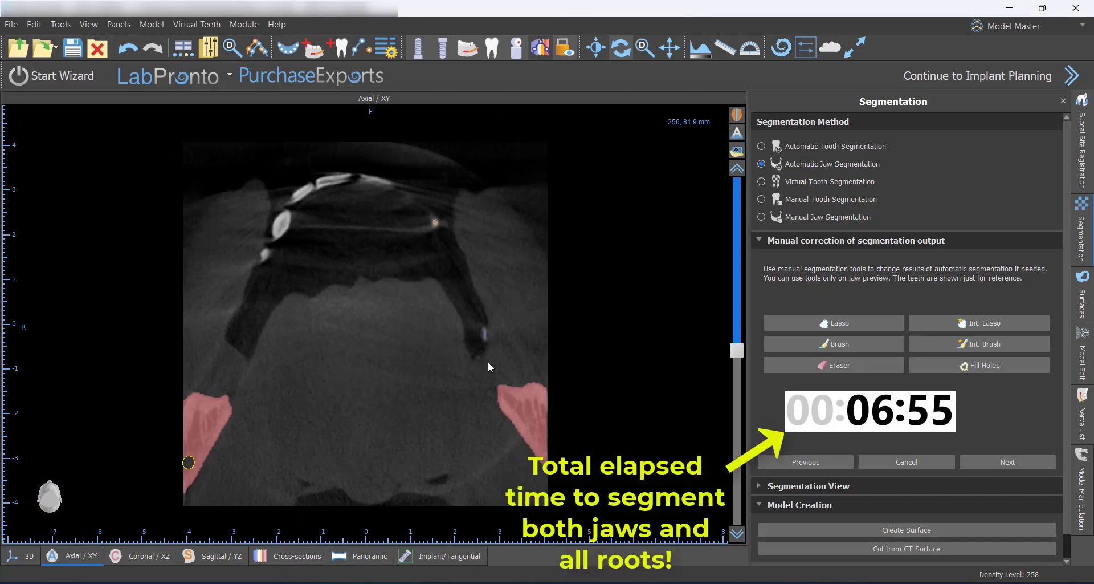
{"action": "middle_click_drag", "start_coordinate": [489, 363], "coordinate": [559, 383]}
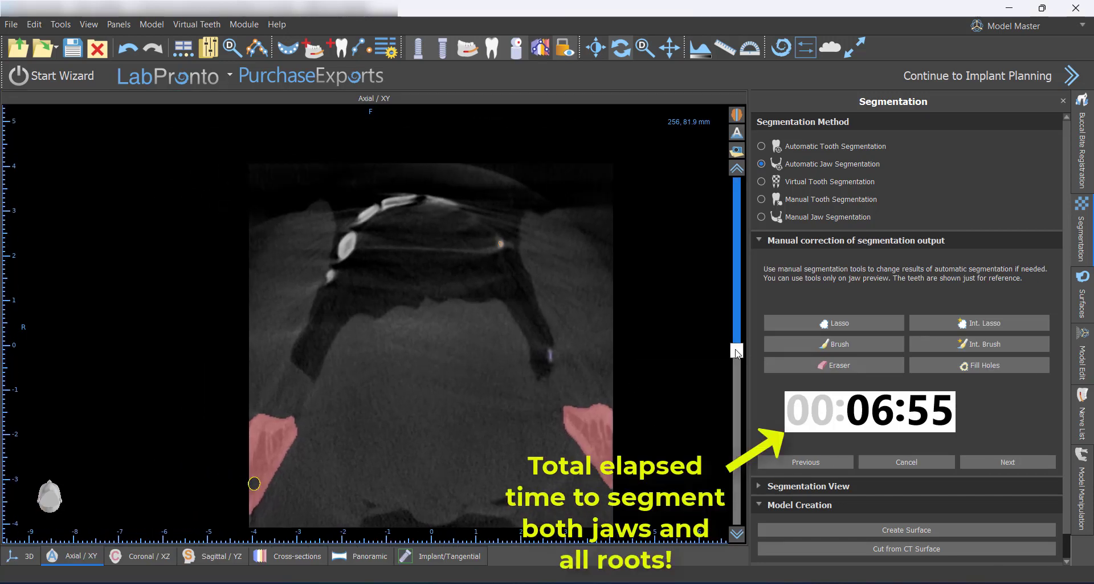
{"action": "left_click_drag", "start_coordinate": [737, 352], "coordinate": [773, 482]}
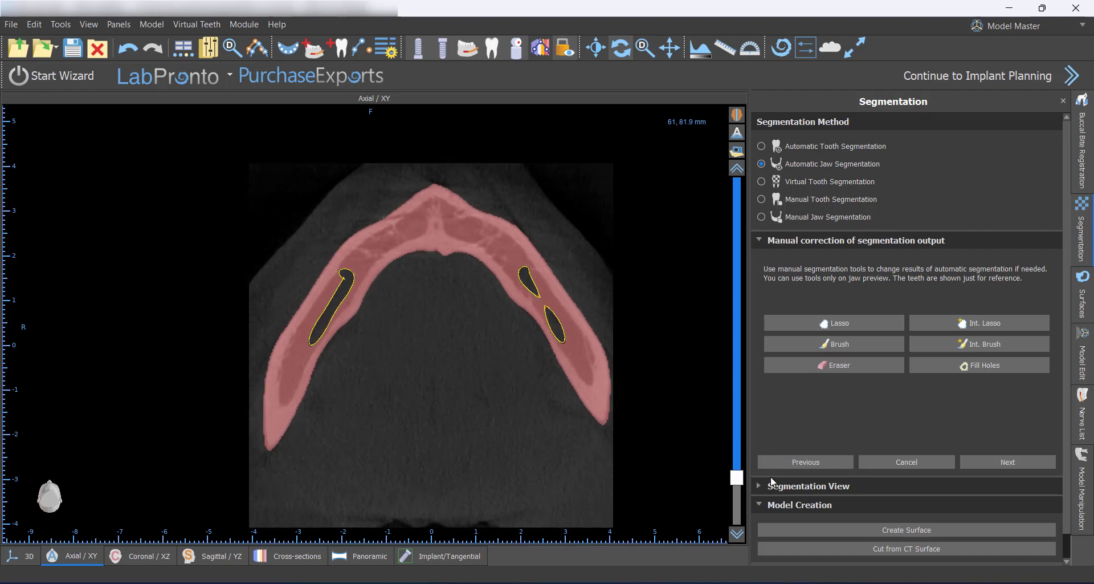
{"action": "right_click_drag", "start_coordinate": [612, 384], "coordinate": [539, 142]}
{"action": "scroll", "coordinate": [518, 317], "scroll_direction": "up", "scroll_amount": 1}
{"action": "middle_click_drag", "start_coordinate": [518, 317], "coordinate": [439, 498]}
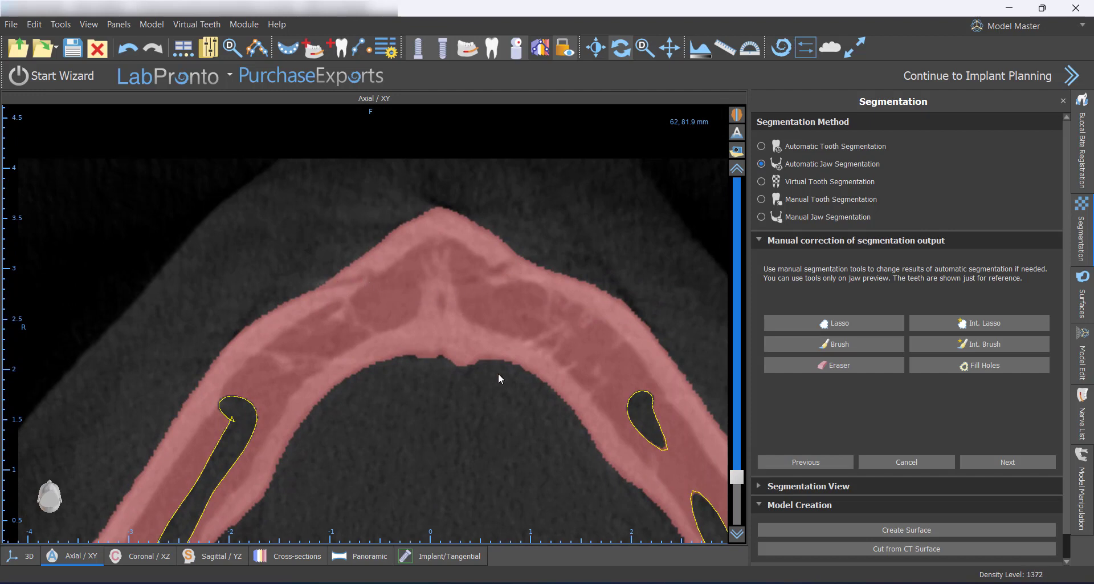
{"action": "right_click_drag", "start_coordinate": [445, 364], "coordinate": [428, 391]}
{"action": "scroll", "coordinate": [438, 423], "scroll_direction": "down", "scroll_amount": 14}
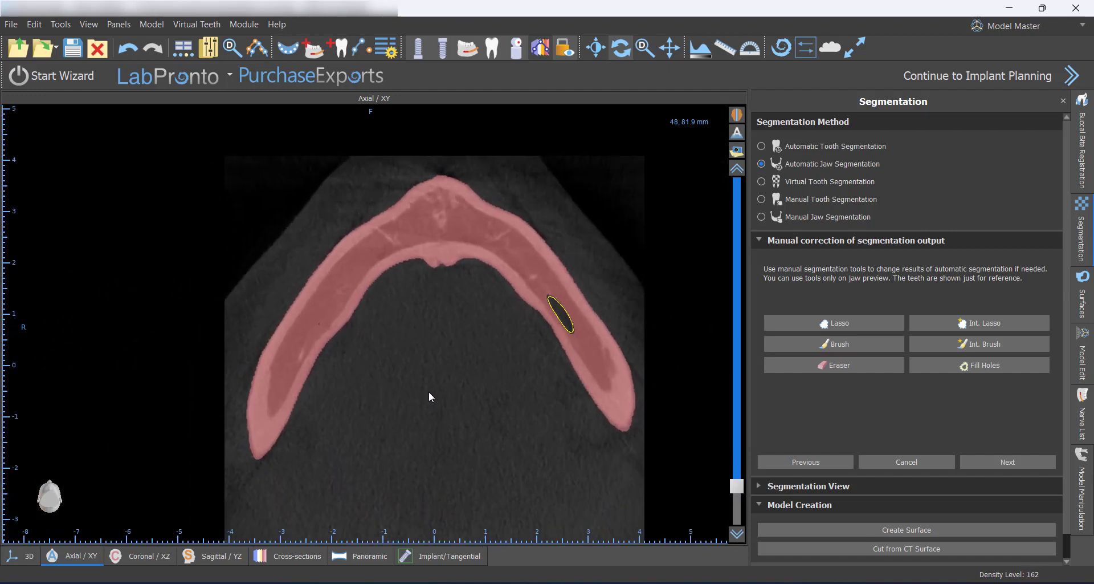
{"action": "scroll", "coordinate": [428, 391], "scroll_direction": "up", "scroll_amount": 20}
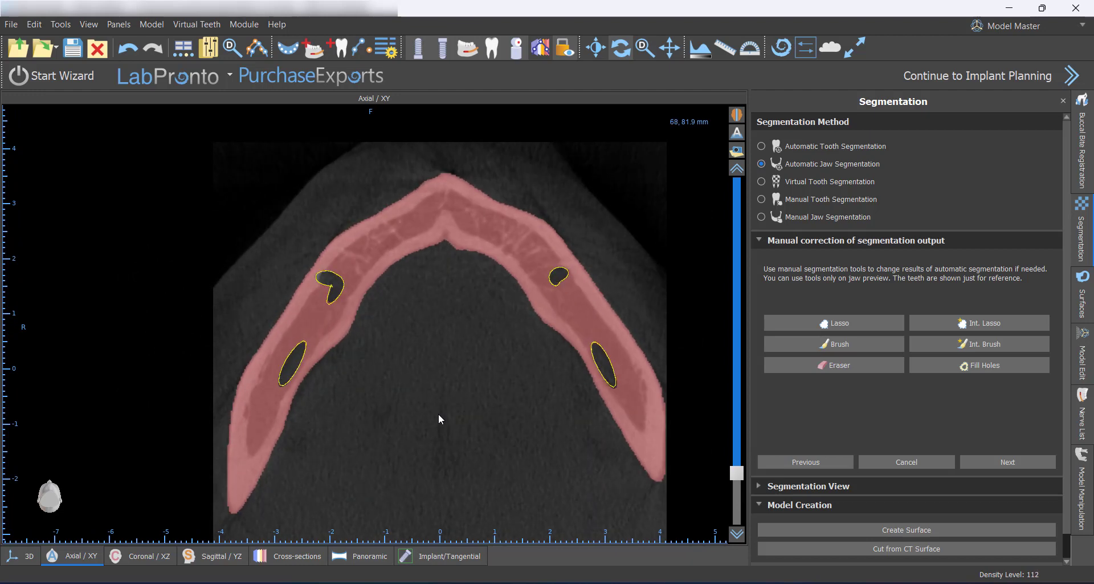
{"action": "scroll", "coordinate": [439, 415], "scroll_direction": "down", "scroll_amount": 6}
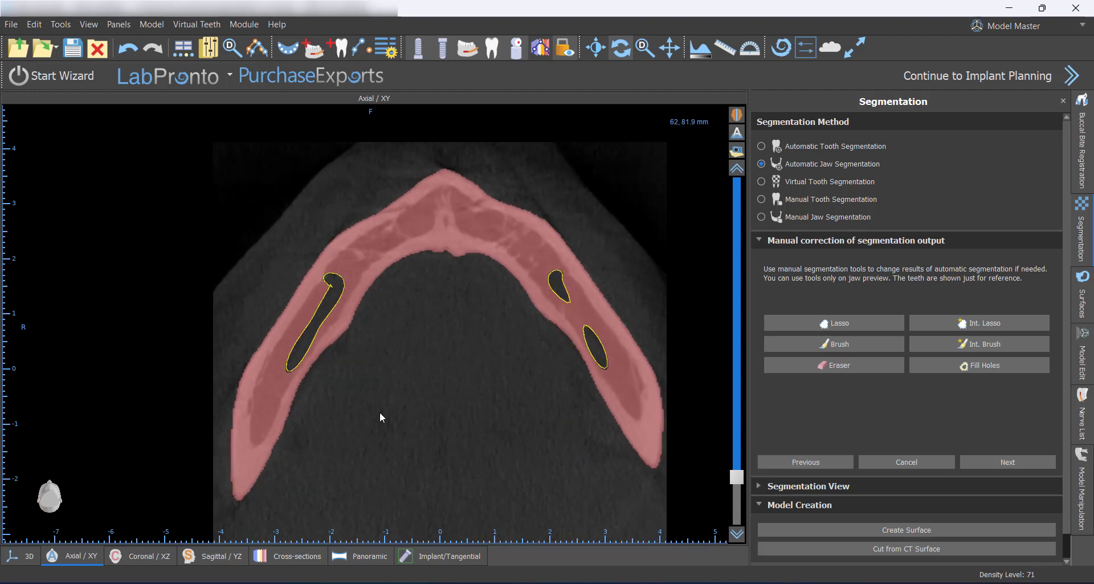
{"action": "right_click_drag", "start_coordinate": [424, 362], "coordinate": [433, 405]}
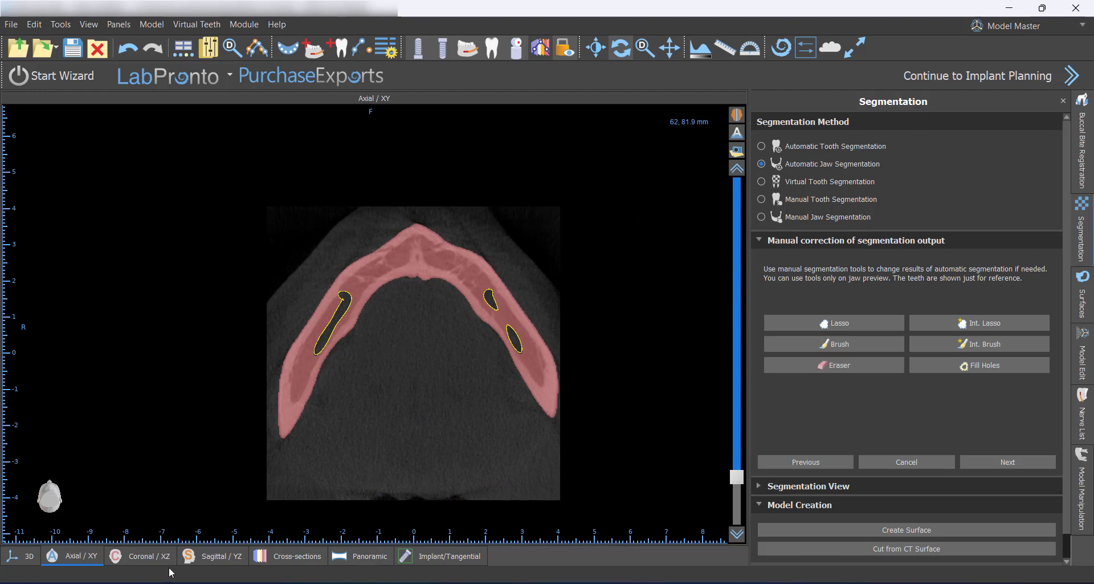
- Check the mandible in the coronal slices, complete its manual correction, and create the mandible surface to finish the segmentation
{"action": "left_click", "coordinate": [149, 558]}
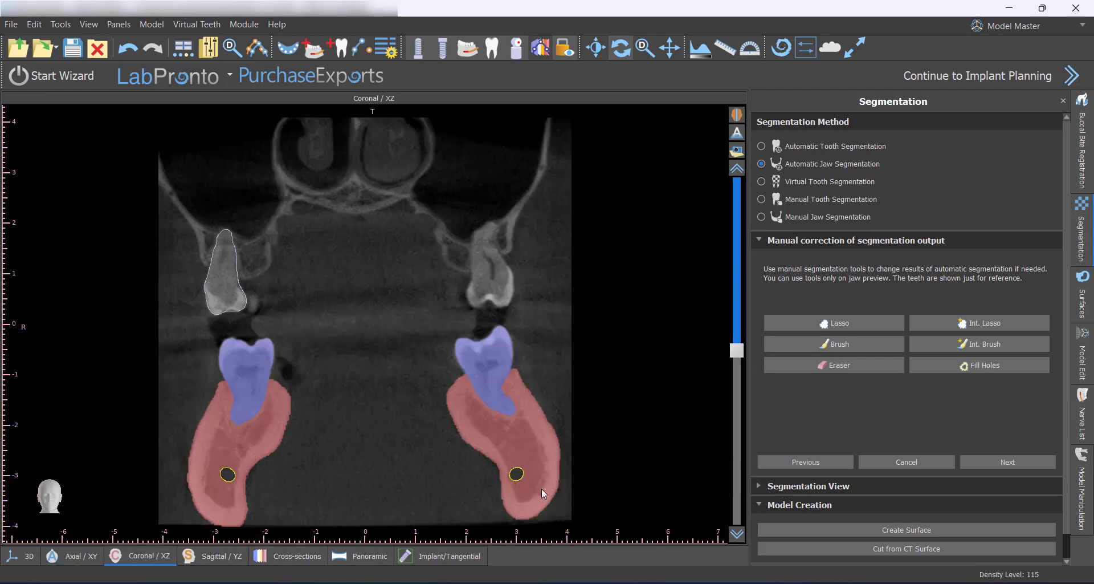
{"action": "left_click_drag", "start_coordinate": [737, 350], "coordinate": [706, 444]}
{"action": "scroll", "coordinate": [562, 377], "scroll_direction": "down", "scroll_amount": 3}
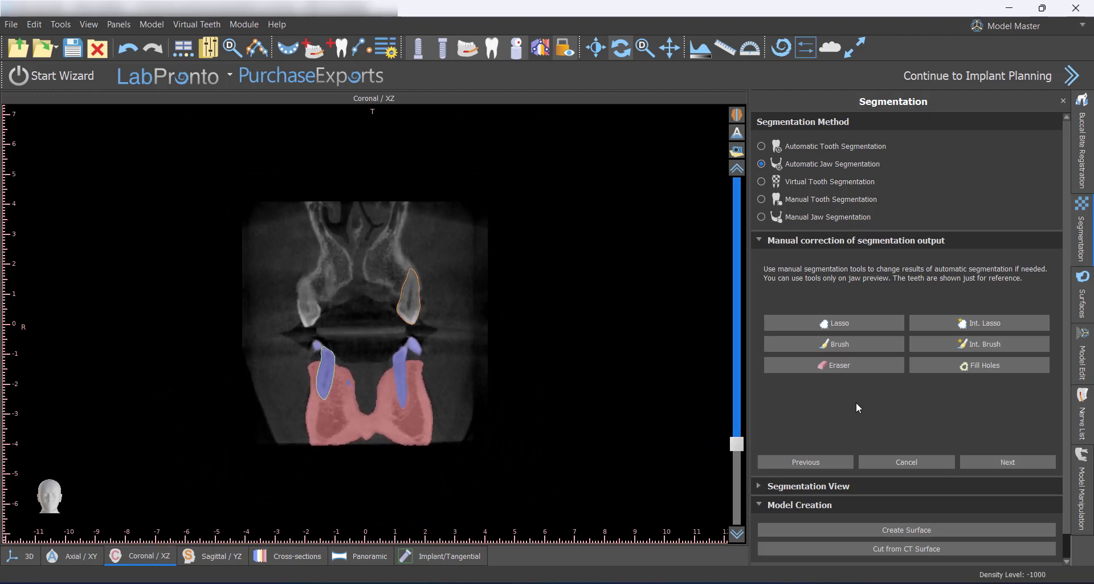
{"action": "left_click", "coordinate": [1003, 461]}
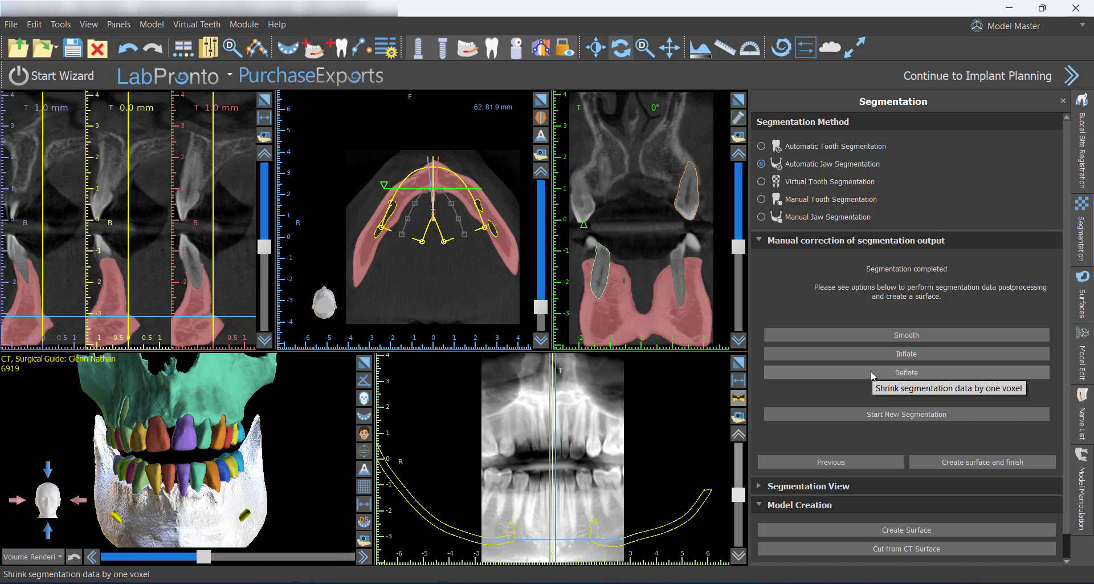
{"action": "left_click", "coordinate": [978, 463]}
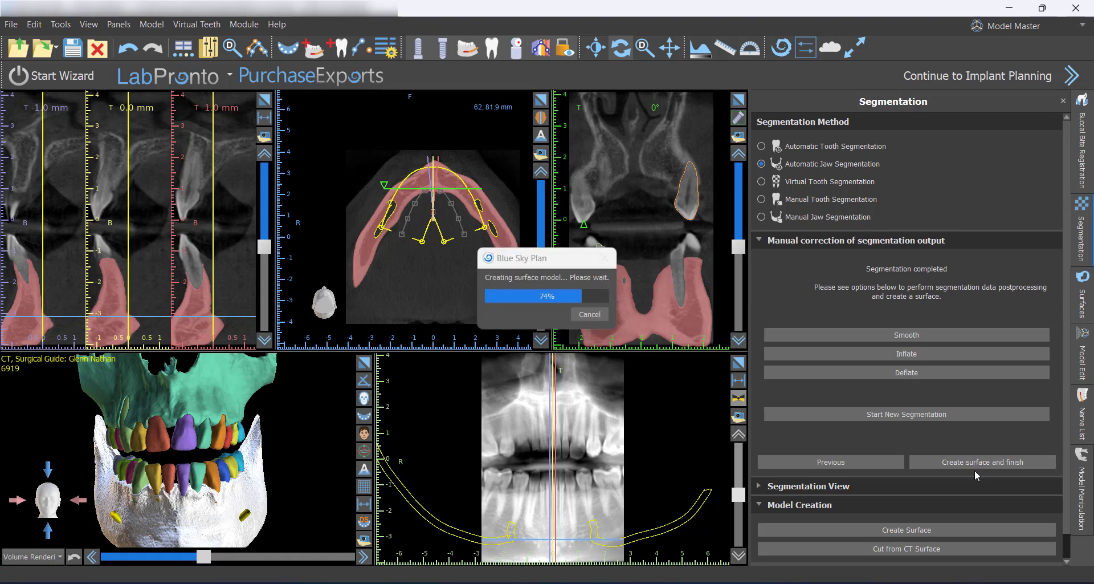
- Hide the CT surfaces Original and Original duplicated, and maximize the 3D view
{"action": "mouse_move", "coordinate": [721, 582]}
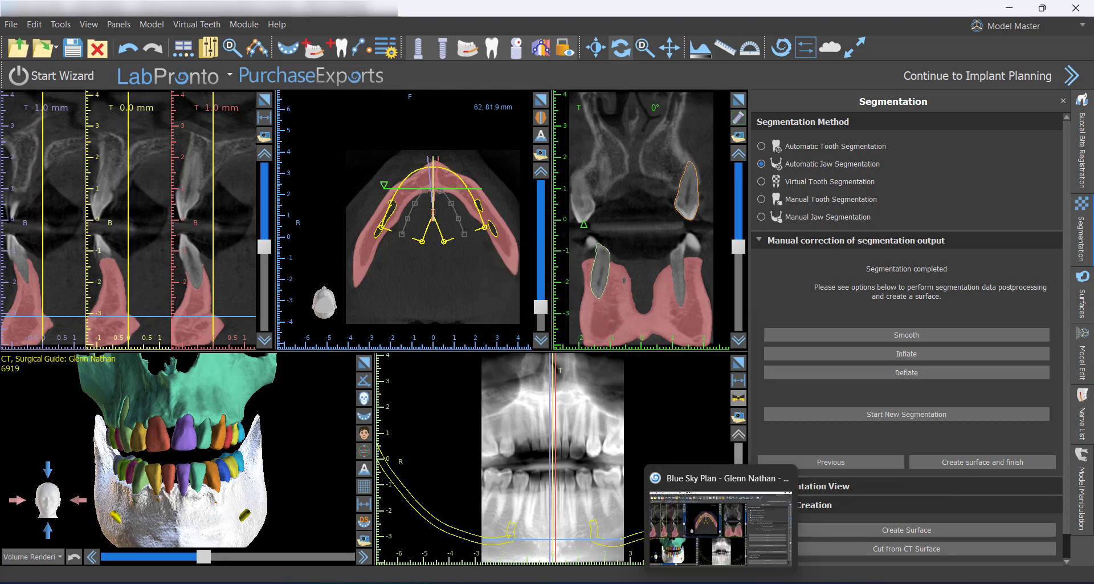
{"action": "left_click", "coordinate": [1086, 303]}
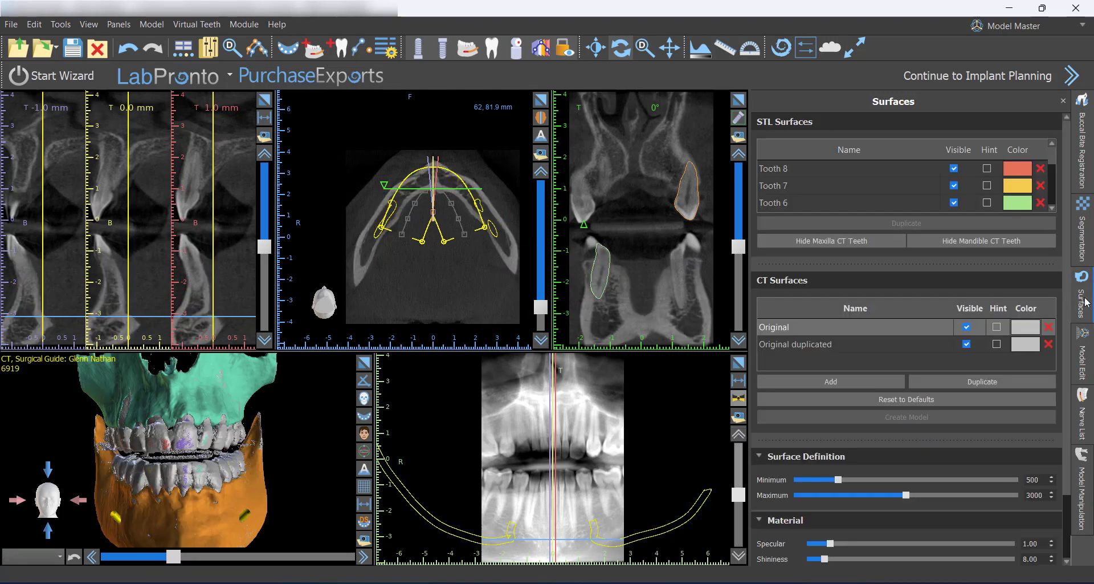
{"action": "left_click", "coordinate": [966, 344]}
{"action": "left_click", "coordinate": [966, 327]}
{"action": "left_click", "coordinate": [364, 362]}
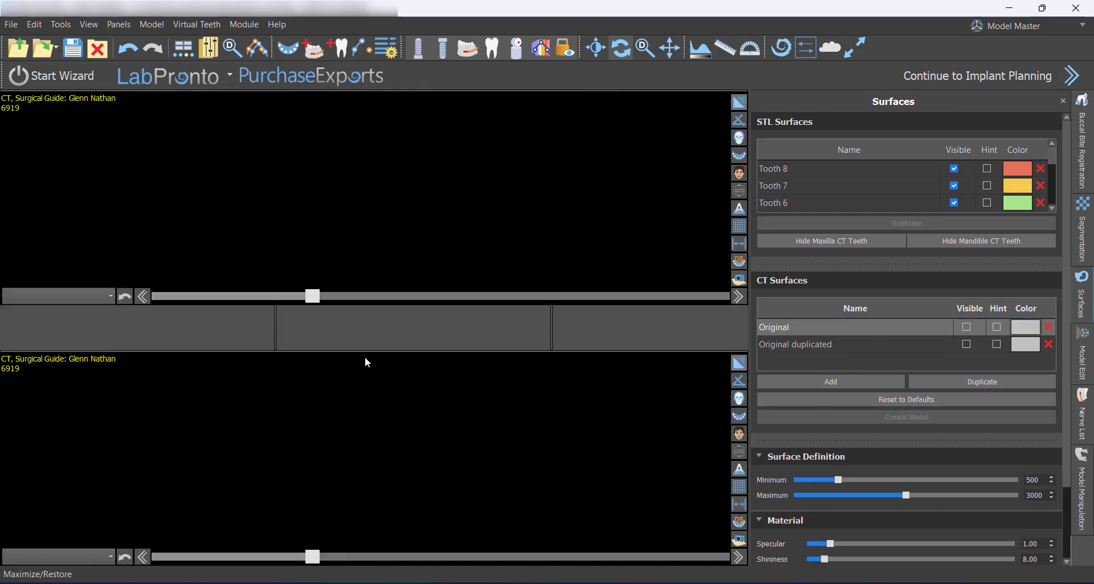
- Examine the maxilla, mandible and separate tooth models in 3D from the back, front and side
{"action": "left_click_drag", "start_coordinate": [410, 344], "coordinate": [522, 388]}
{"action": "left_click_drag", "start_coordinate": [572, 349], "coordinate": [611, 332]}
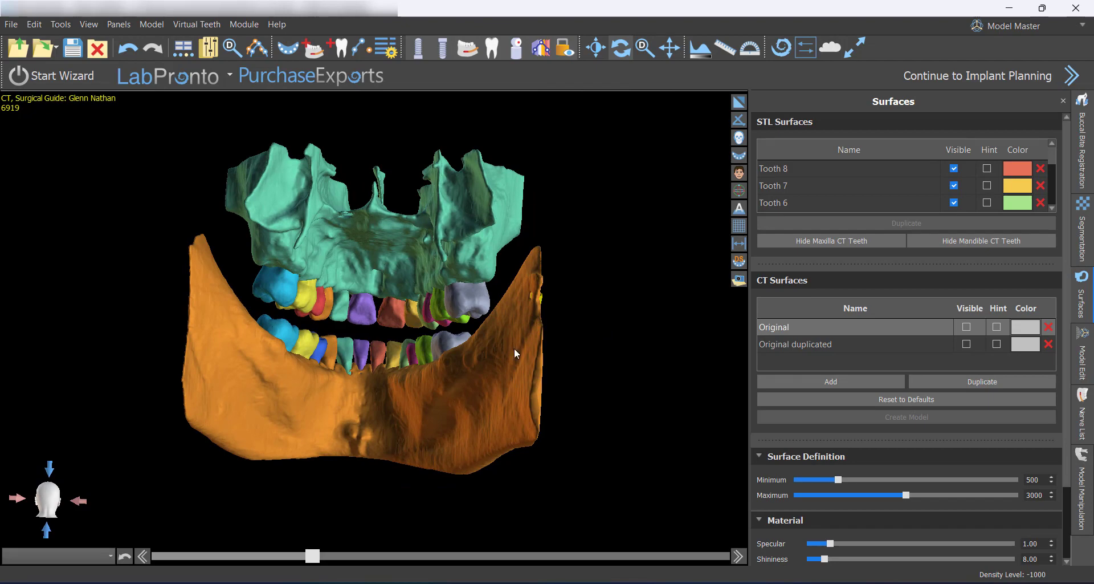
{"action": "left_click_drag", "start_coordinate": [344, 374], "coordinate": [375, 411]}
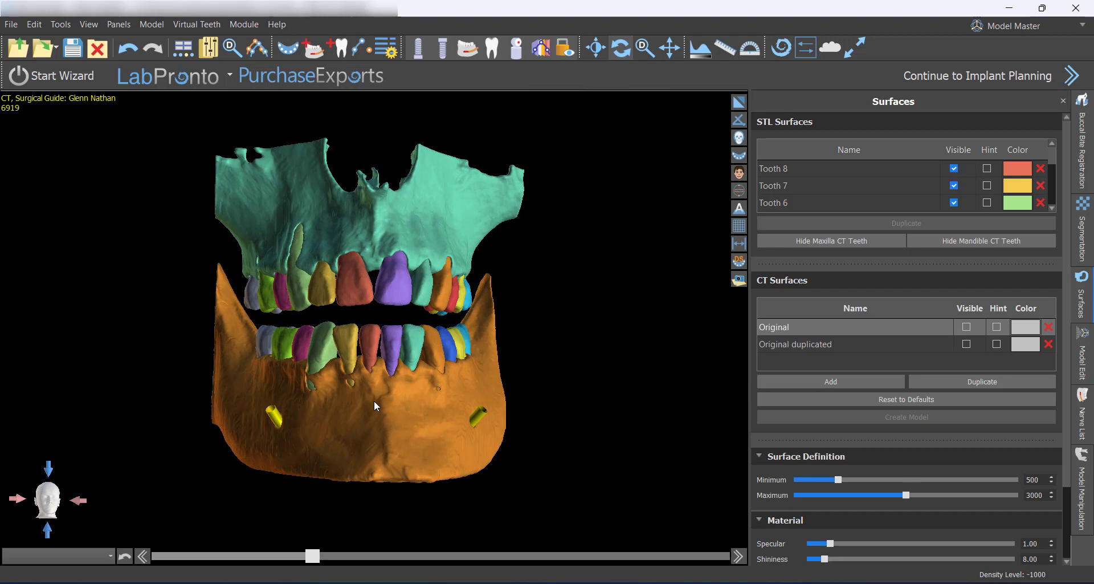
{"action": "scroll", "coordinate": [370, 365], "scroll_direction": "up", "scroll_amount": 5}
{"action": "scroll", "coordinate": [348, 376], "scroll_direction": "down", "scroll_amount": 6}
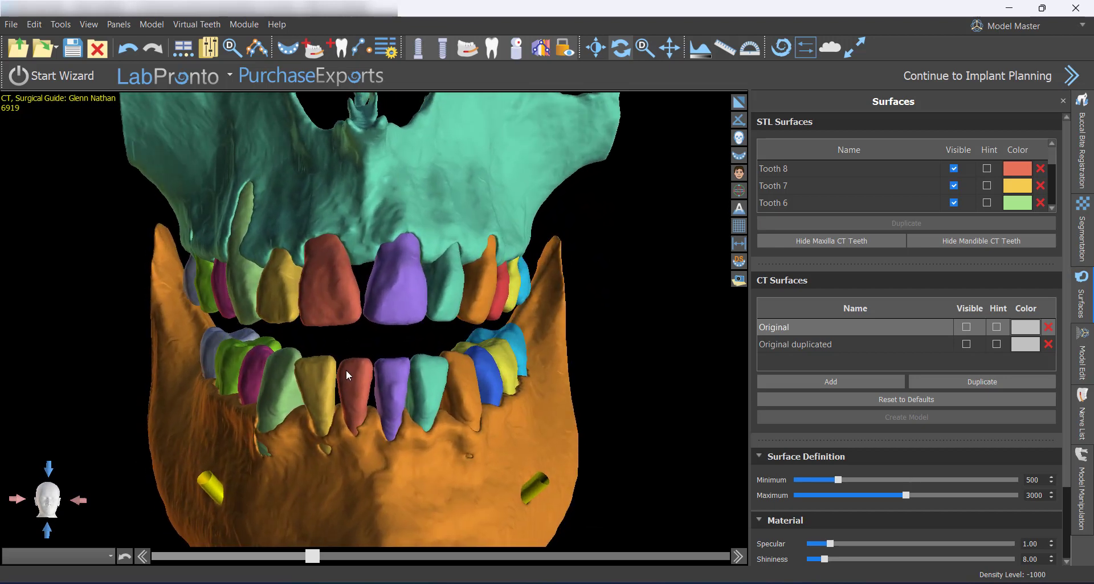
{"action": "left_click_drag", "start_coordinate": [389, 387], "coordinate": [423, 373]}
- Hide the Maxilla Model and Mandible Model, and view the teeth with their roots and the nerves from the front
{"action": "scroll", "coordinate": [946, 211], "scroll_direction": "down", "scroll_amount": 3}
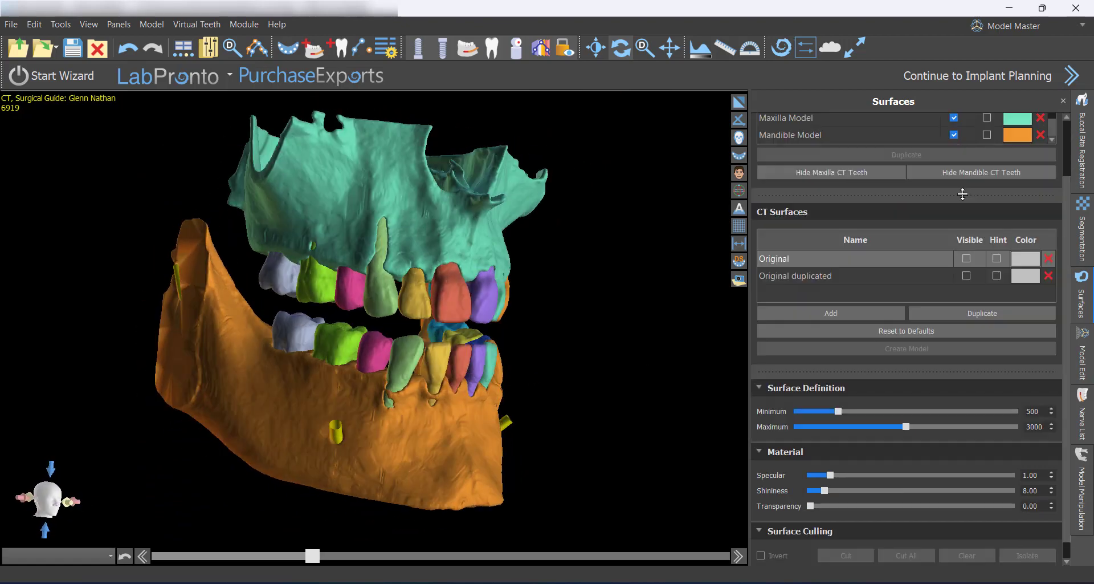
{"action": "left_click", "coordinate": [955, 119]}
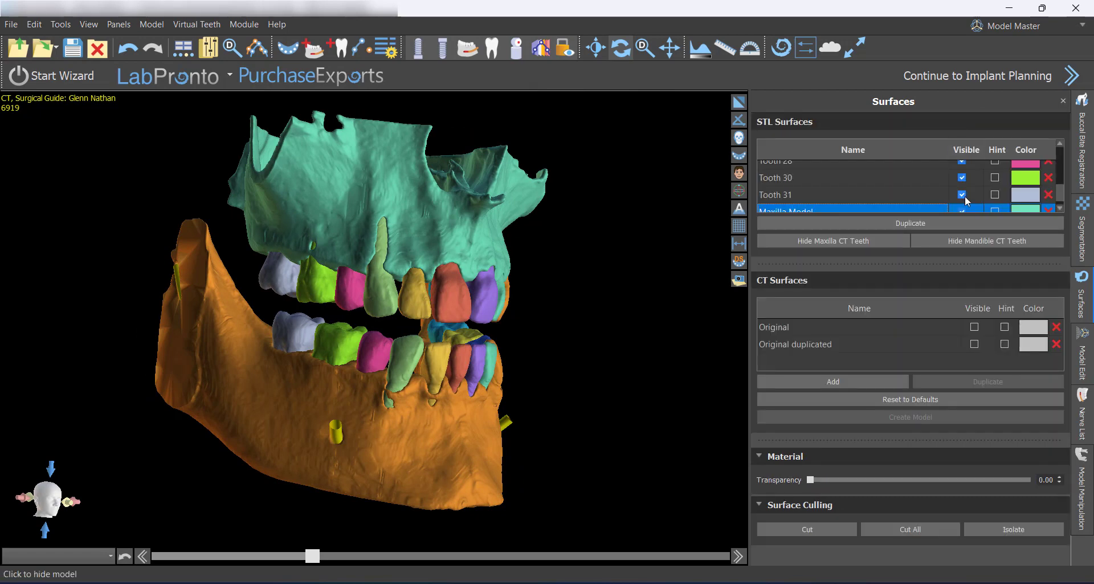
{"action": "left_click", "coordinate": [962, 186]}
{"action": "left_click", "coordinate": [962, 203]}
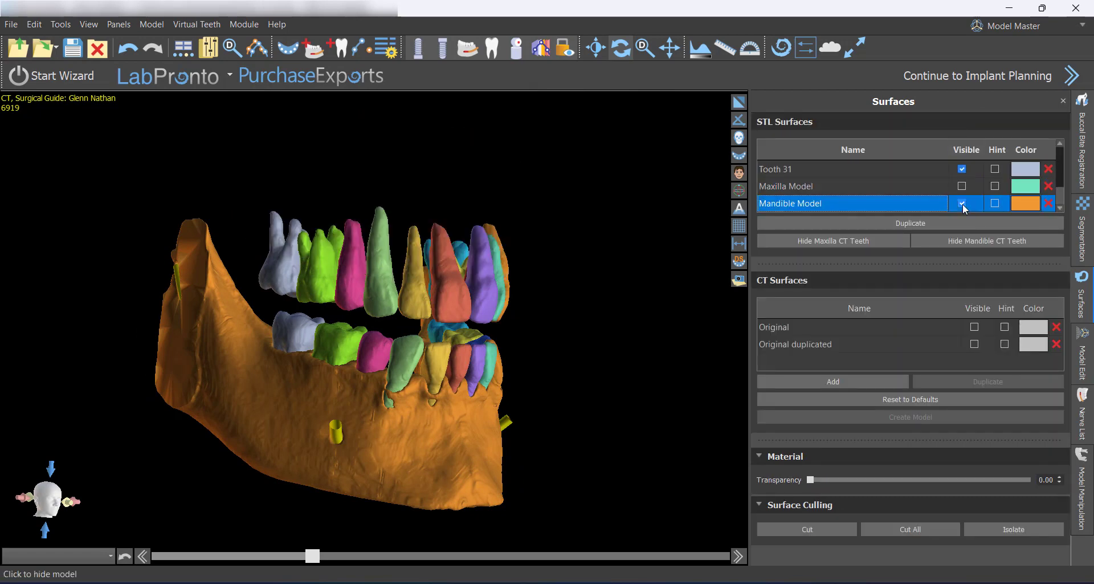
{"action": "left_click_drag", "start_coordinate": [189, 374], "coordinate": [447, 432]}
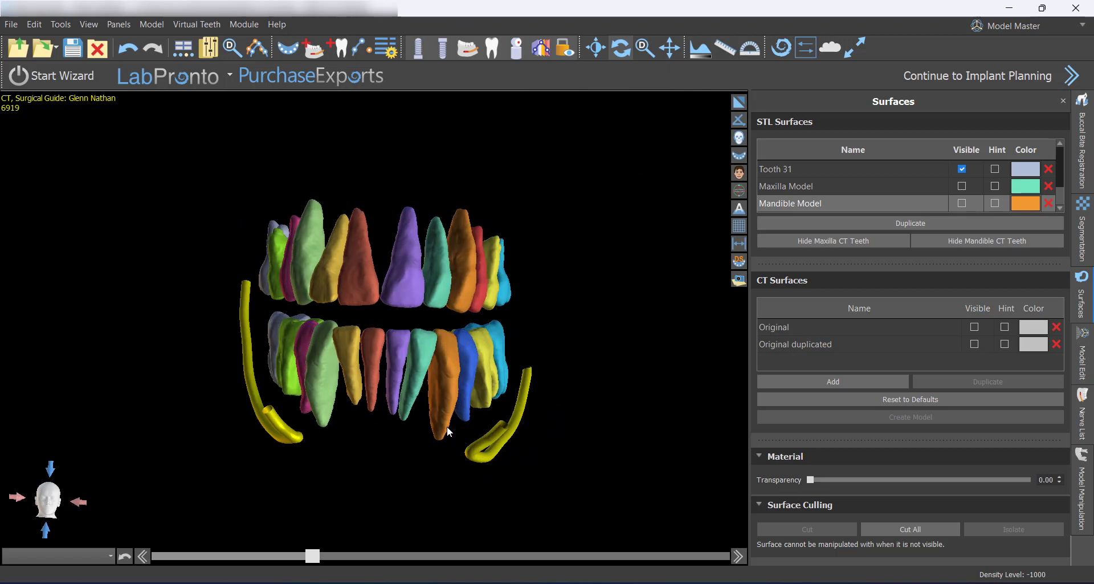
{"action": "scroll", "coordinate": [631, 352], "scroll_direction": "down", "scroll_amount": 2}
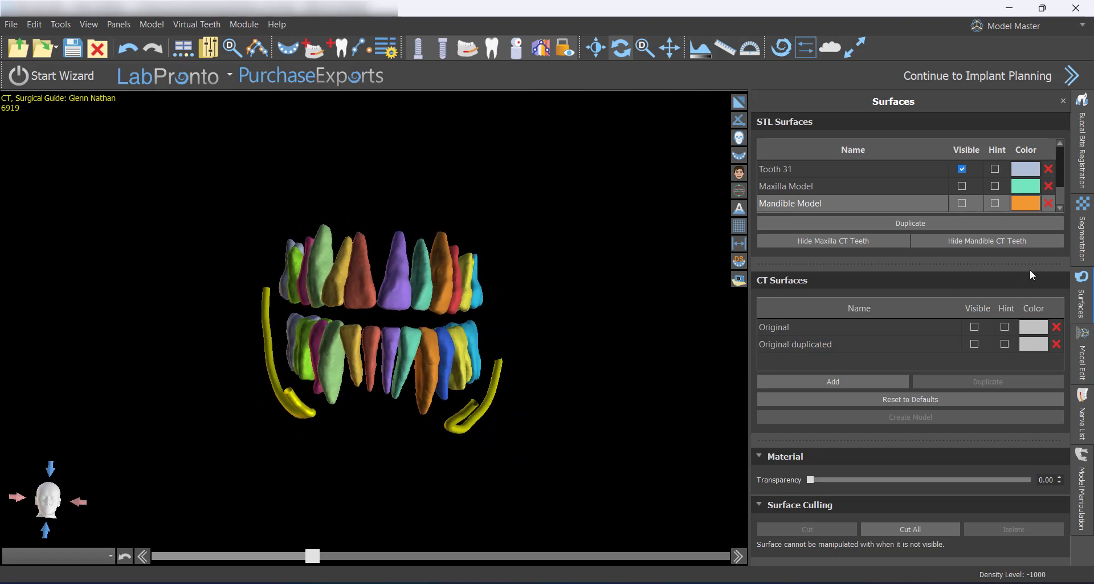
- Select the Maxilla Model among the STL surfaces and look over the visibility settings of the neighbouring tooth and jaw models
{"action": "left_click", "coordinate": [1054, 193]}
{"action": "mouse_move", "coordinate": [1059, 196]}
{"action": "left_mouse_down"}
{"action": "mouse_move", "coordinate": [1057, 149]}
{"action": "mouse_move", "coordinate": [1072, 210]}
{"action": "left_mouse_up"}
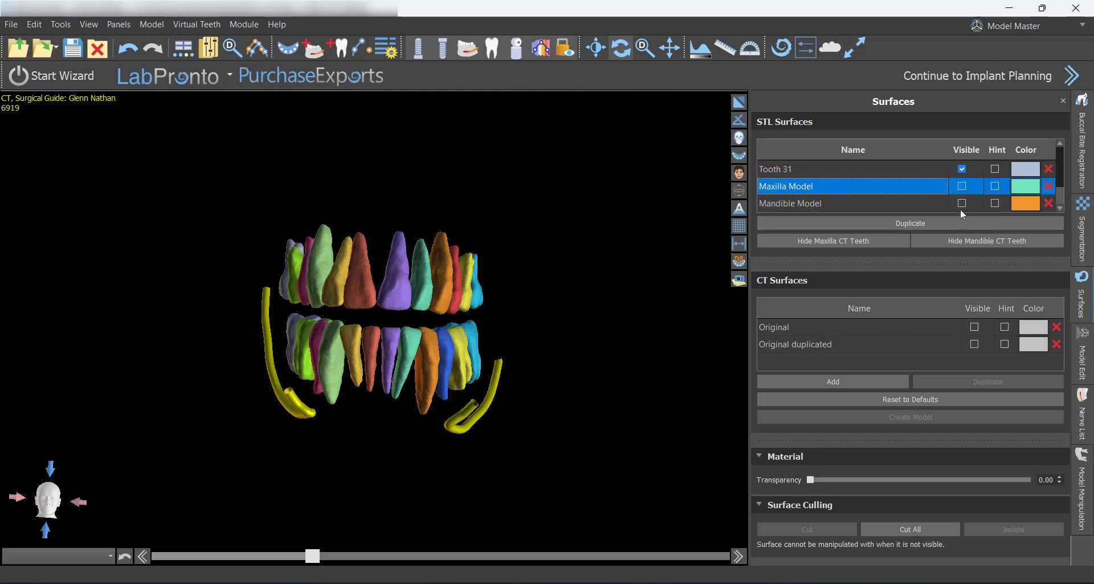
{"action": "scroll", "coordinate": [965, 197], "scroll_direction": "up", "scroll_amount": 2}
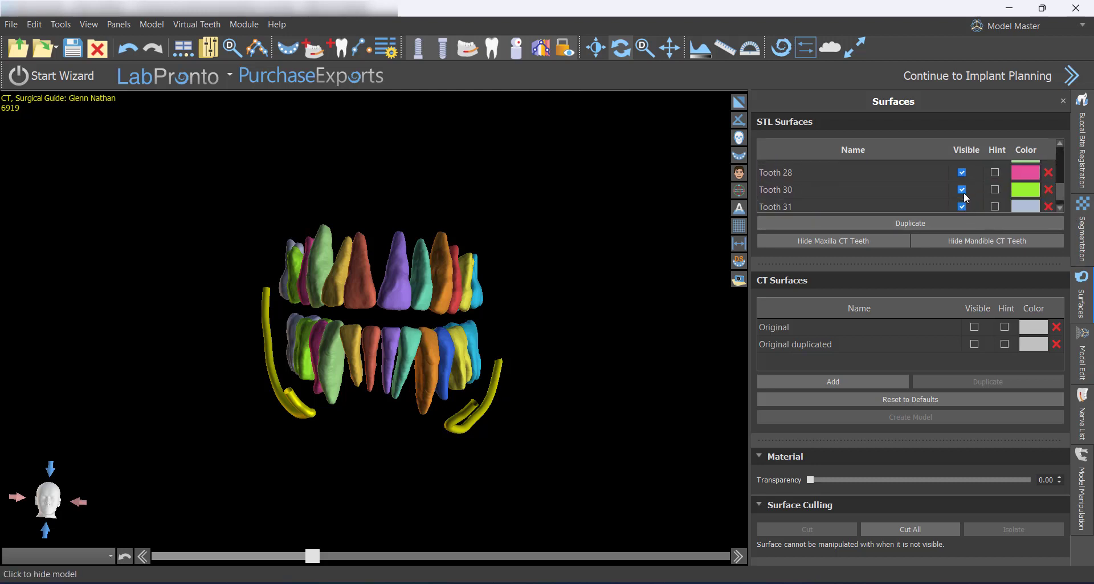
{"action": "scroll", "coordinate": [961, 212], "scroll_direction": "down", "scroll_amount": 2}
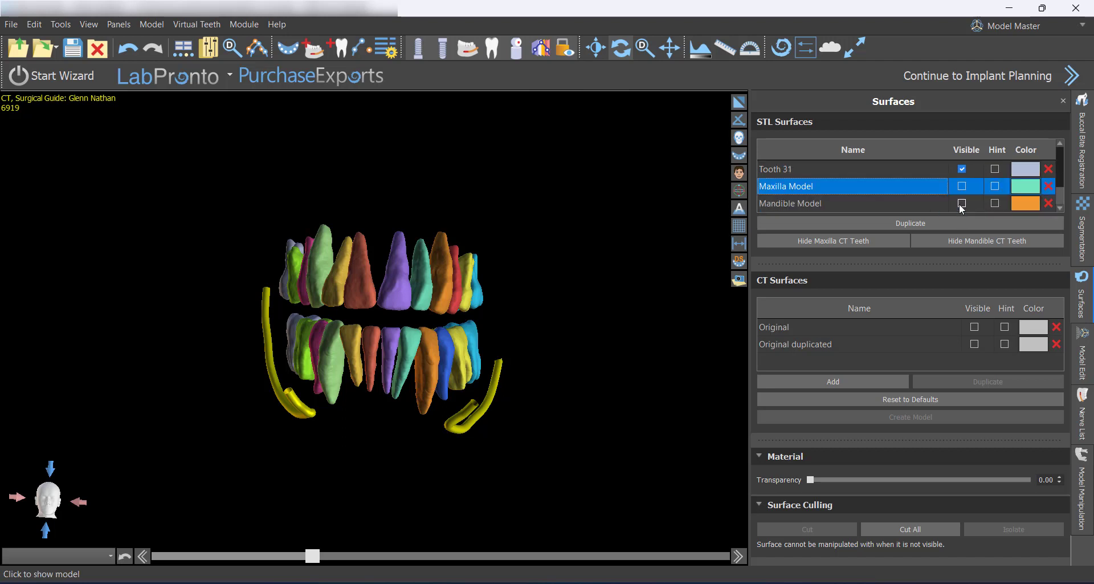
- Hide the mandibular tooth models 31, 30, 28, 27, 26, 25 and 18
{"action": "left_click", "coordinate": [962, 170]}
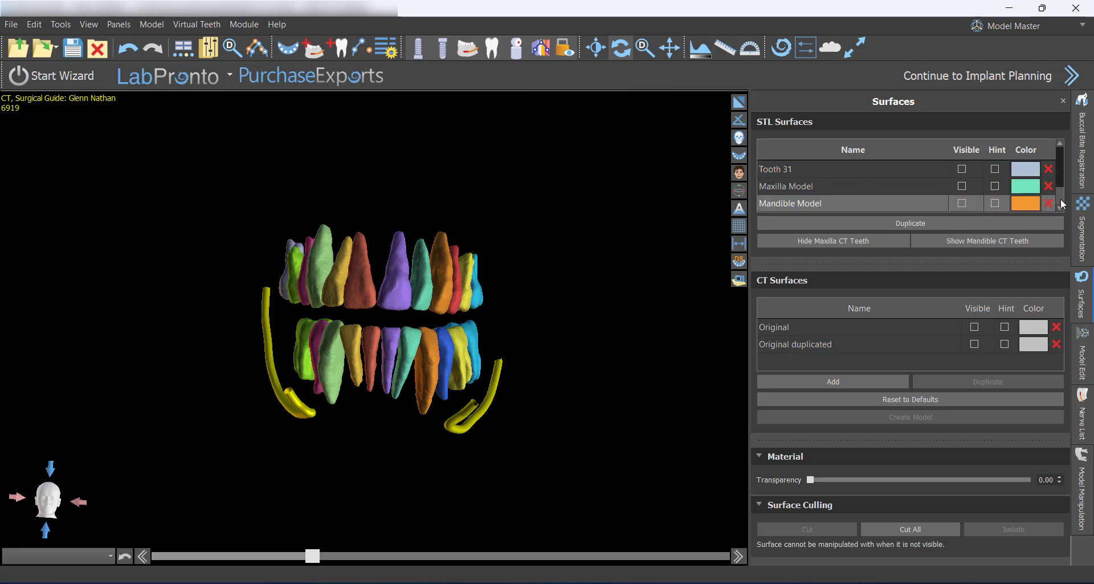
{"action": "left_click_drag", "start_coordinate": [1062, 204], "coordinate": [1062, 194]}
{"action": "left_click", "coordinate": [962, 196]}
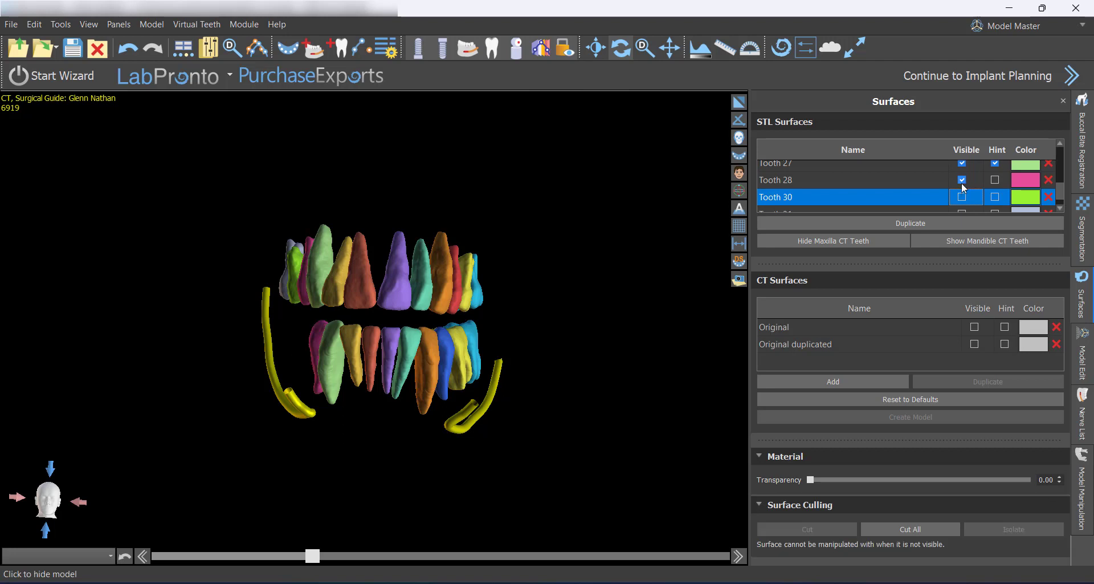
{"action": "left_click", "coordinate": [962, 180]}
{"action": "left_click", "coordinate": [963, 165]}
{"action": "left_click_drag", "start_coordinate": [1056, 193], "coordinate": [1062, 186]}
{"action": "left_click", "coordinate": [962, 202]}
{"action": "left_click", "coordinate": [963, 184]}
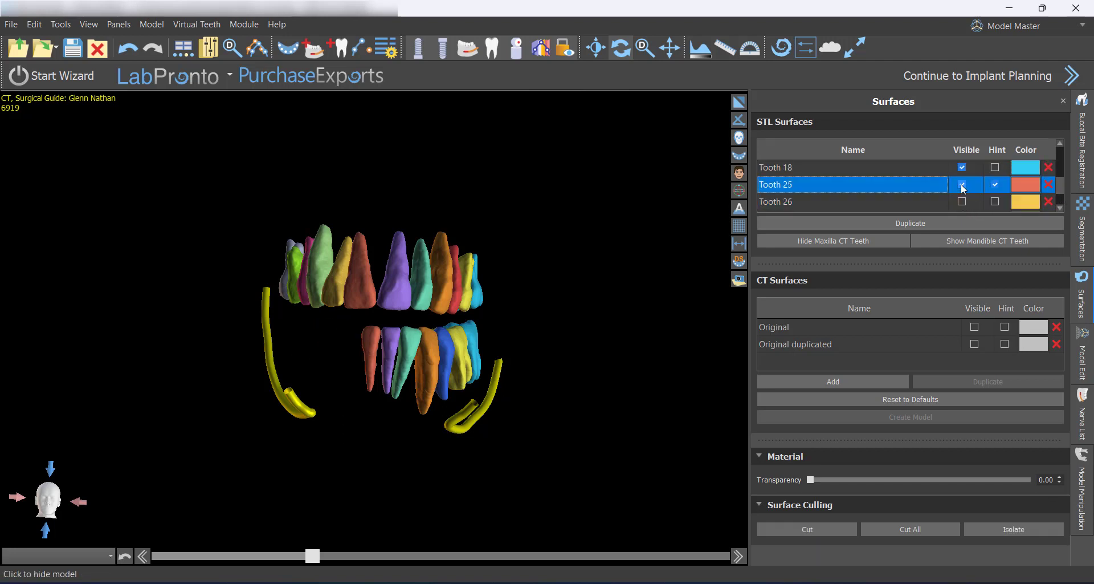
{"action": "left_click", "coordinate": [963, 184]}
- Hide the remaining mandibular tooth models 19, 21, 22, 23 and 24, keeping only the maxillary teeth shown
{"action": "scroll", "coordinate": [1059, 182], "scroll_direction": "up", "scroll_amount": 3}
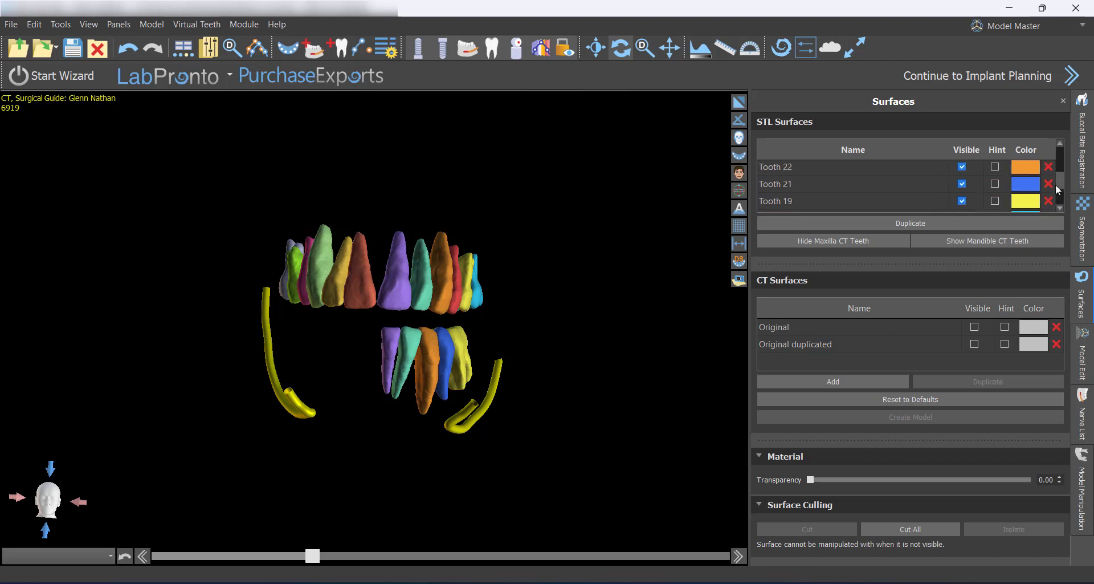
{"action": "left_click", "coordinate": [962, 201]}
{"action": "left_click", "coordinate": [963, 185]}
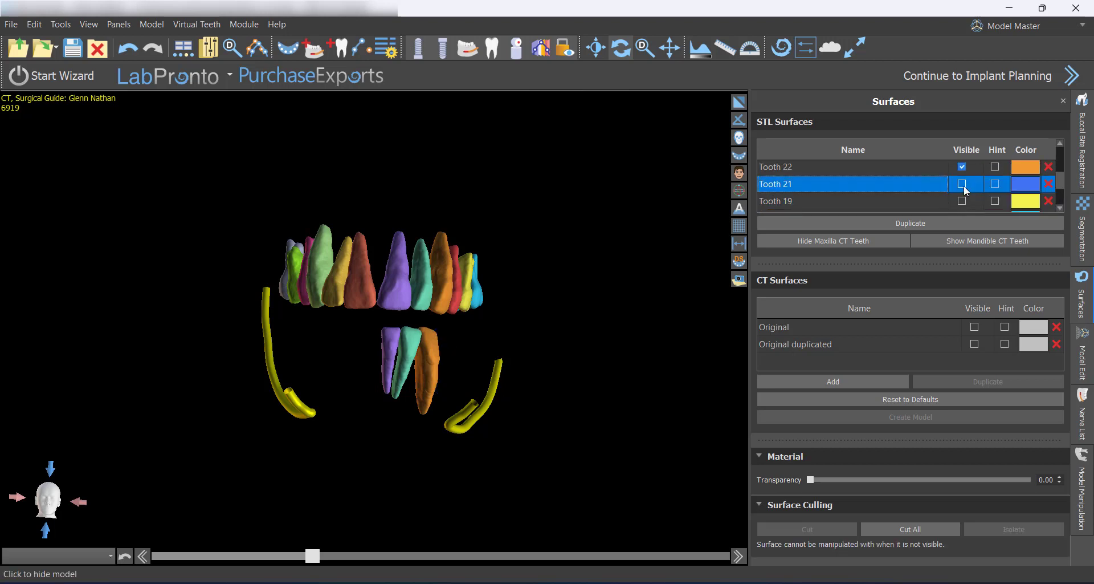
{"action": "left_click", "coordinate": [962, 166]}
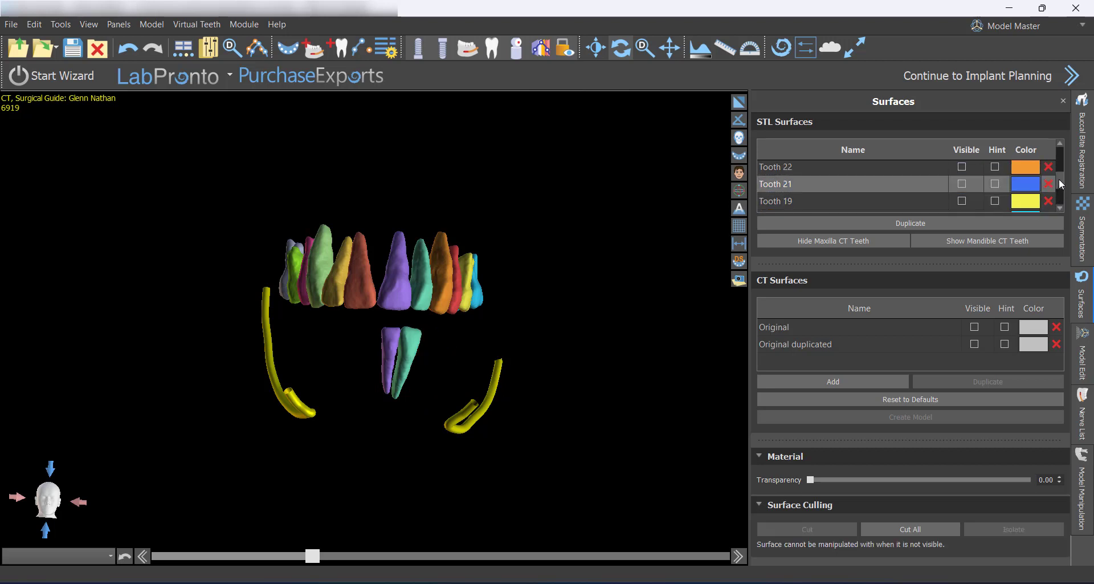
{"action": "left_click_drag", "start_coordinate": [1059, 179], "coordinate": [1061, 174]}
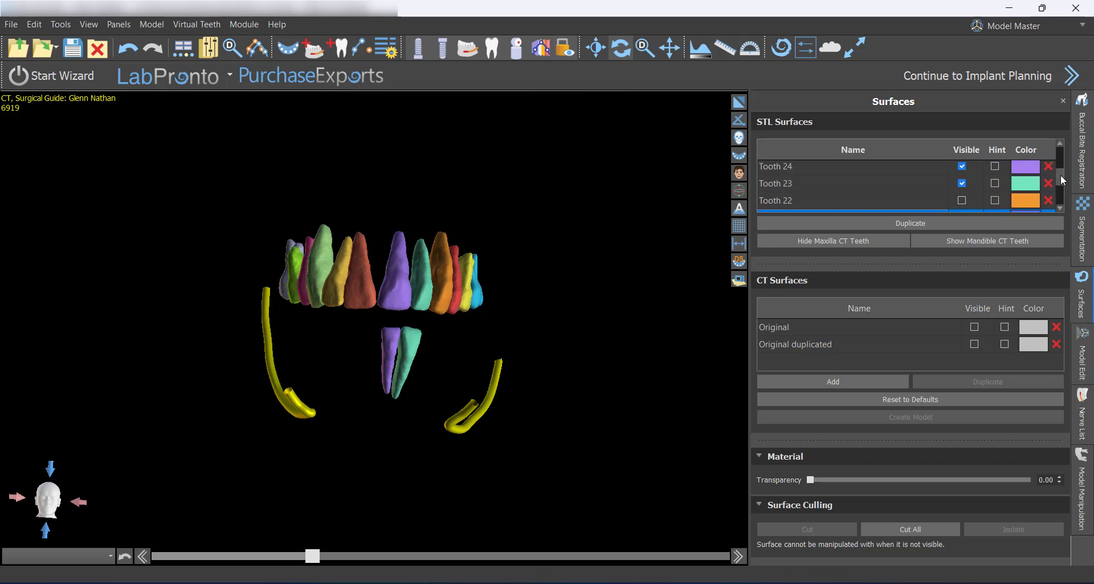
{"action": "left_click", "coordinate": [955, 187]}
{"action": "left_click", "coordinate": [962, 183]}
{"action": "left_click", "coordinate": [963, 166]}
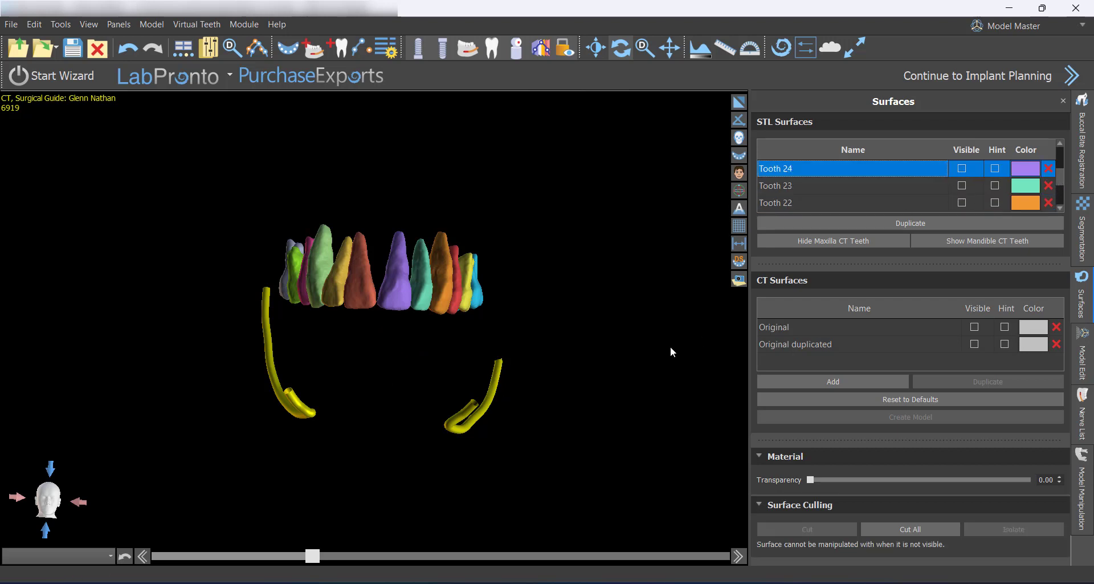
- Hide the nerves and view the maxillary teeth from the side and from the occlusal direction
{"action": "left_click_drag", "start_coordinate": [670, 347], "coordinate": [481, 297]}
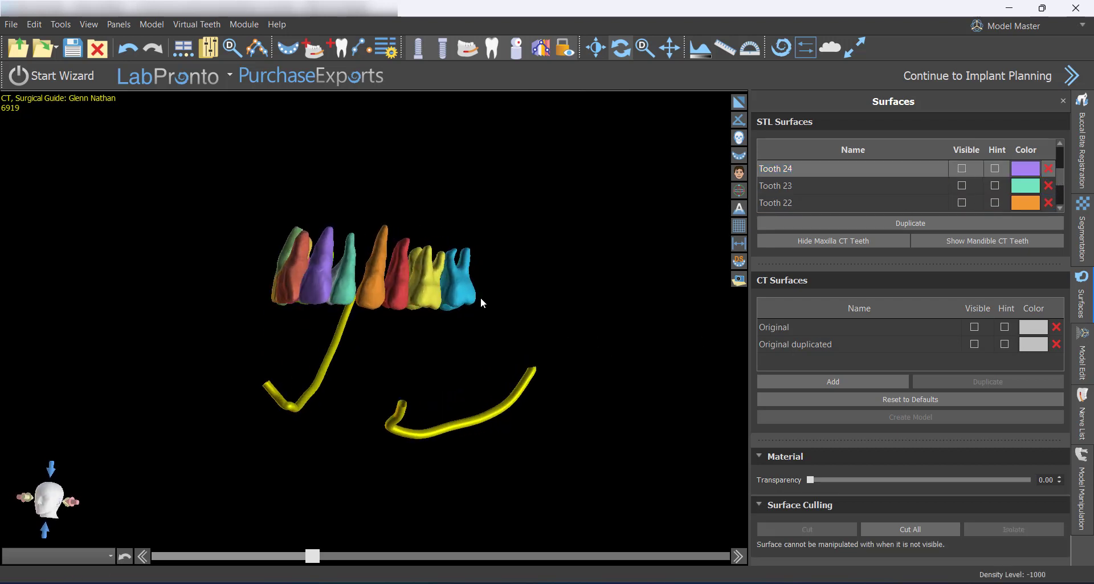
{"action": "left_click", "coordinate": [468, 49]}
{"action": "left_click_drag", "start_coordinate": [450, 330], "coordinate": [513, 388]}
- Create one merged surface from the visible maxillary teeth through the data export, using Standard quality and STL format
{"action": "left_click", "coordinate": [11, 24]}
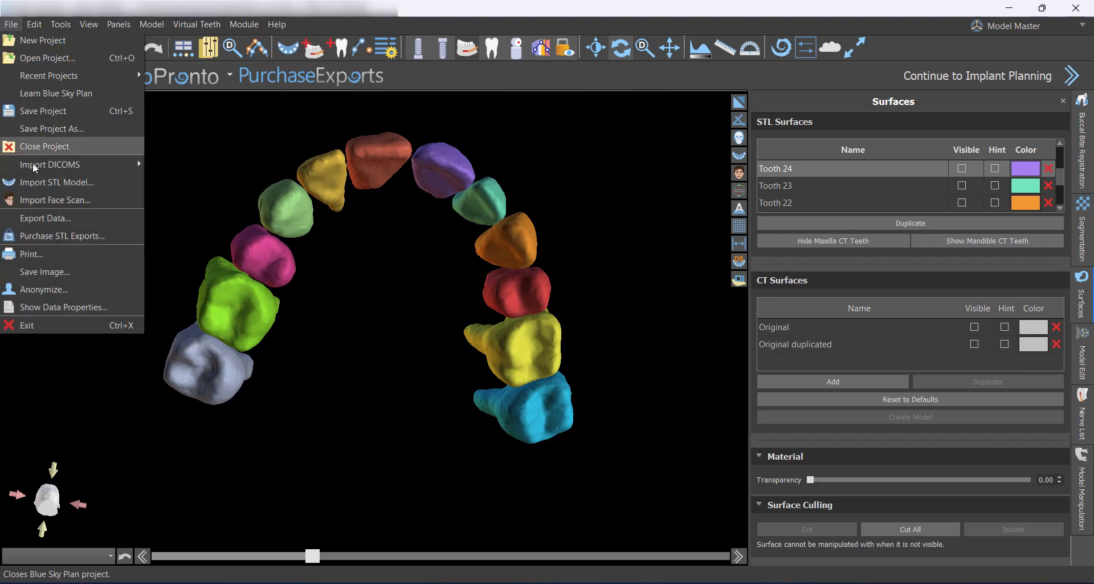
{"action": "left_click", "coordinate": [36, 219]}
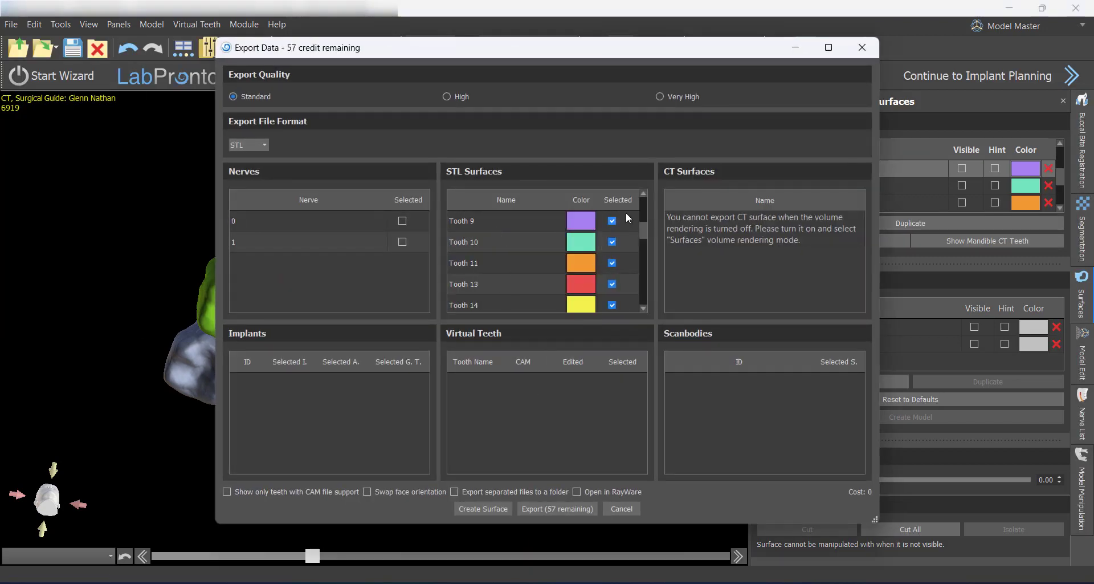
{"action": "left_click", "coordinate": [482, 508]}
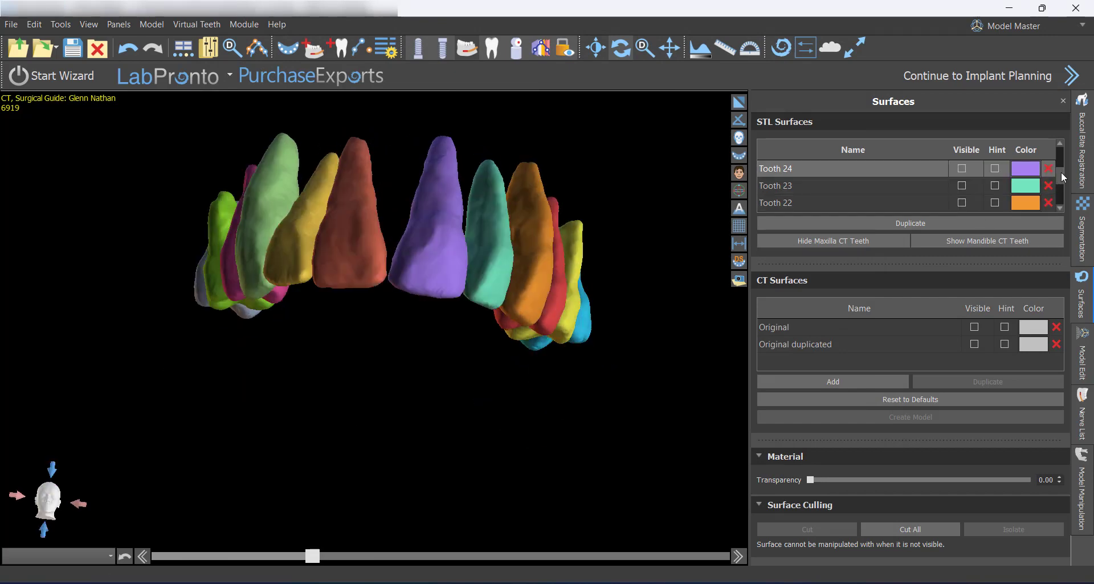
- Hide all the STL surfaces, show only the Combined surface, and view its roots from several angles
{"action": "left_click", "coordinate": [974, 150]}
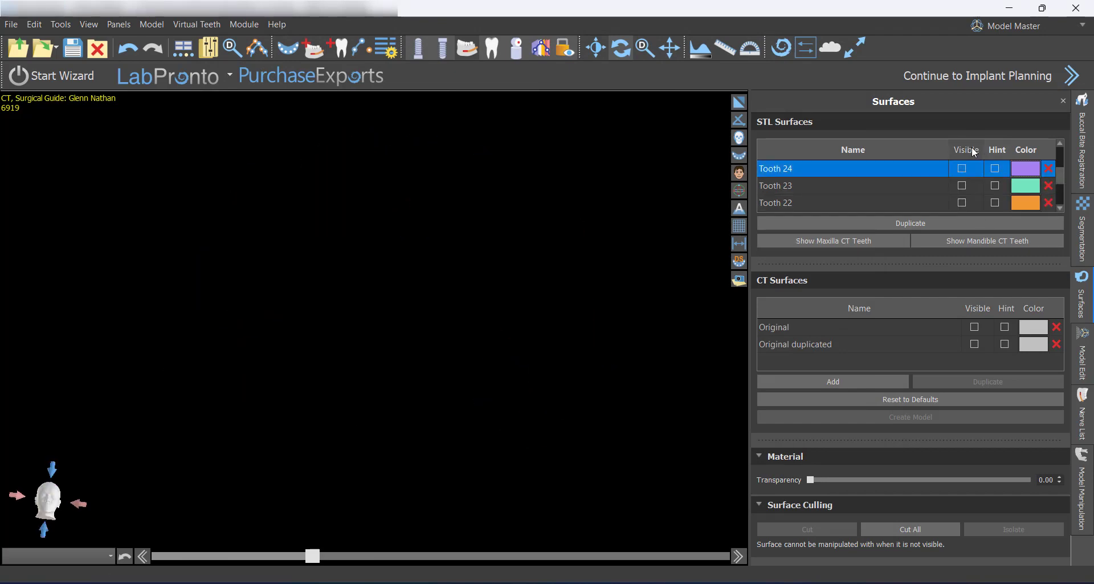
{"action": "left_click", "coordinate": [973, 150]}
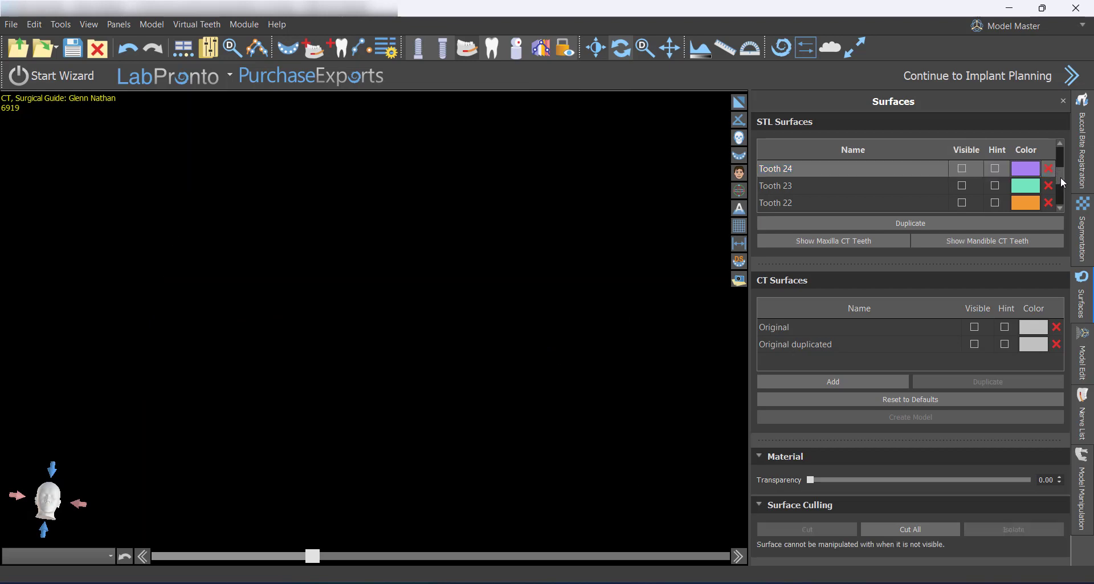
{"action": "left_click_drag", "start_coordinate": [1061, 176], "coordinate": [1060, 212]}
{"action": "left_click", "coordinate": [962, 203]}
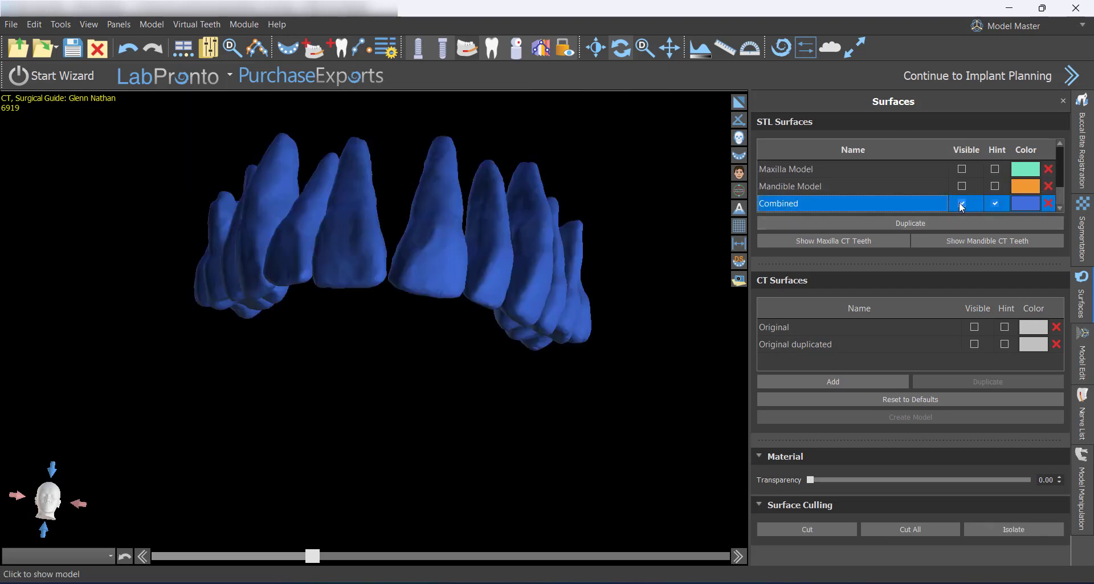
{"action": "left_click_drag", "start_coordinate": [426, 290], "coordinate": [439, 336]}
{"action": "left_click_drag", "start_coordinate": [490, 257], "coordinate": [636, 296]}
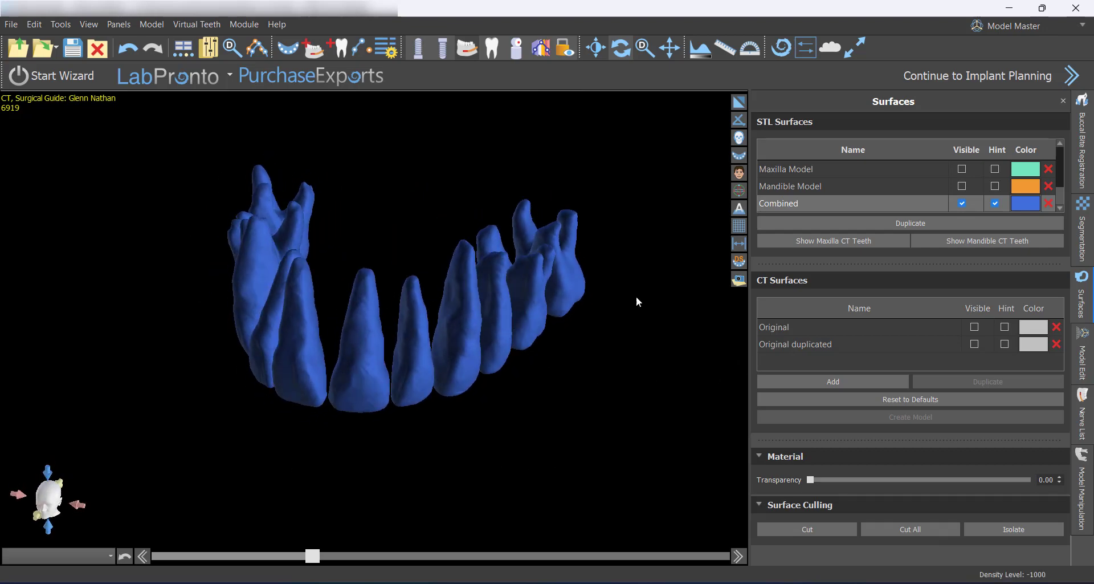
- Show the Maxilla Model together with the Combined teeth and inspect the fit from the occlusal and front views
{"action": "left_click", "coordinate": [962, 169]}
{"action": "left_click_drag", "start_coordinate": [684, 249], "coordinate": [357, 394]}
{"action": "scroll", "coordinate": [337, 373], "scroll_direction": "up", "scroll_amount": 5}
{"action": "scroll", "coordinate": [357, 393], "scroll_direction": "down", "scroll_amount": 3}
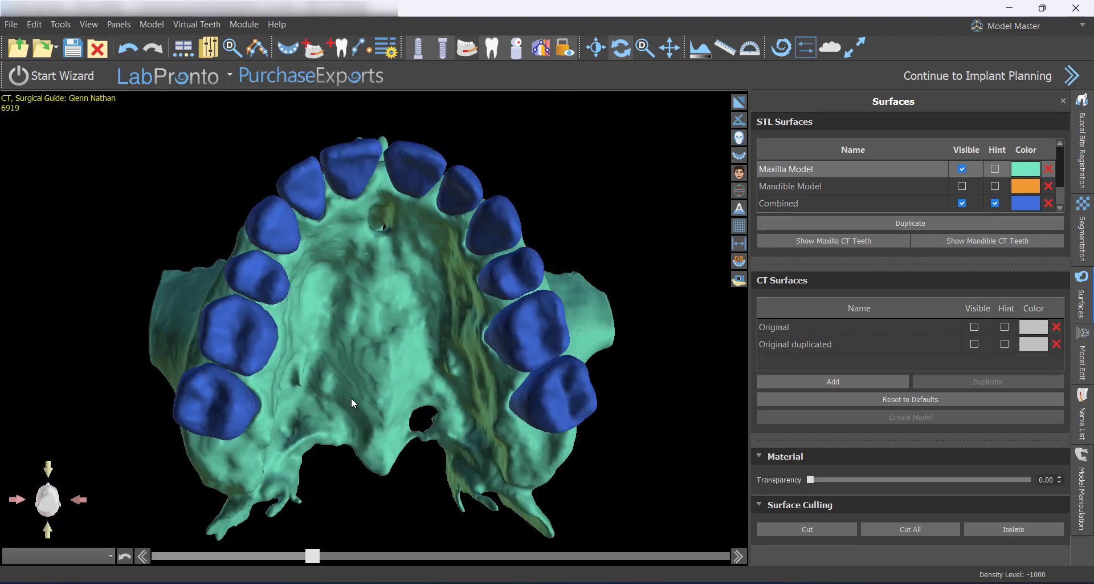
{"action": "left_click_drag", "start_coordinate": [463, 409], "coordinate": [414, 466]}
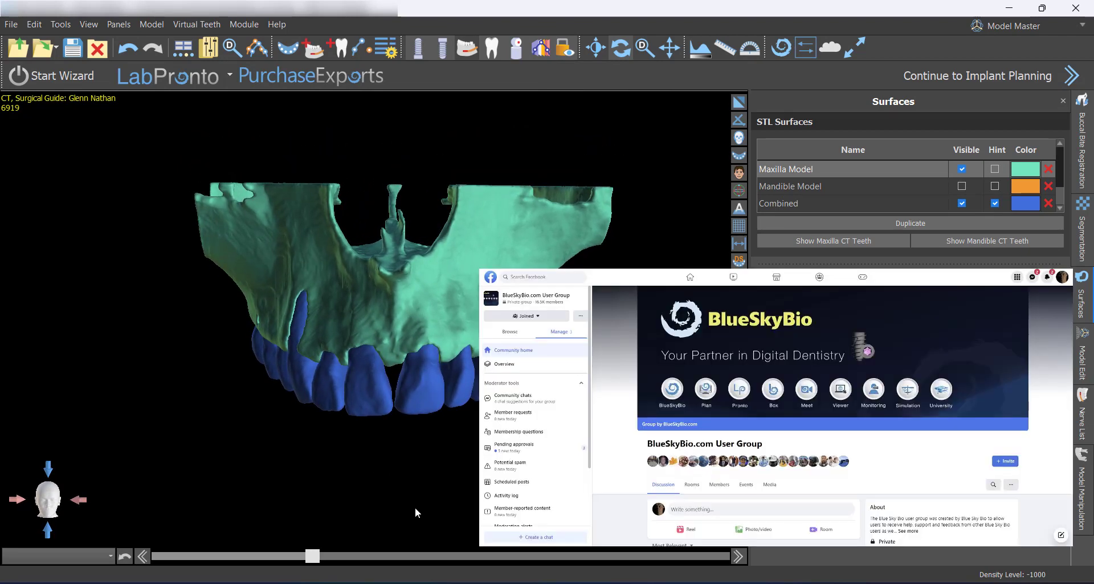